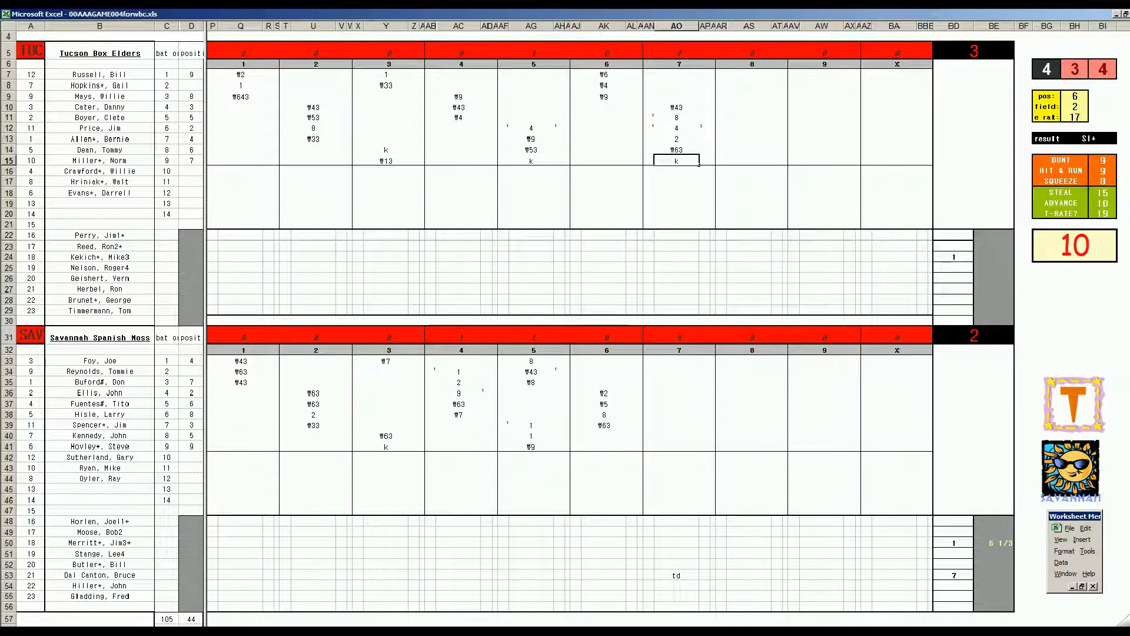
# Step: Switch to Spotify to view the album page for D Is for Dumptruck, and return to the Excel scoresheet
pyautogui.click(119, 632)
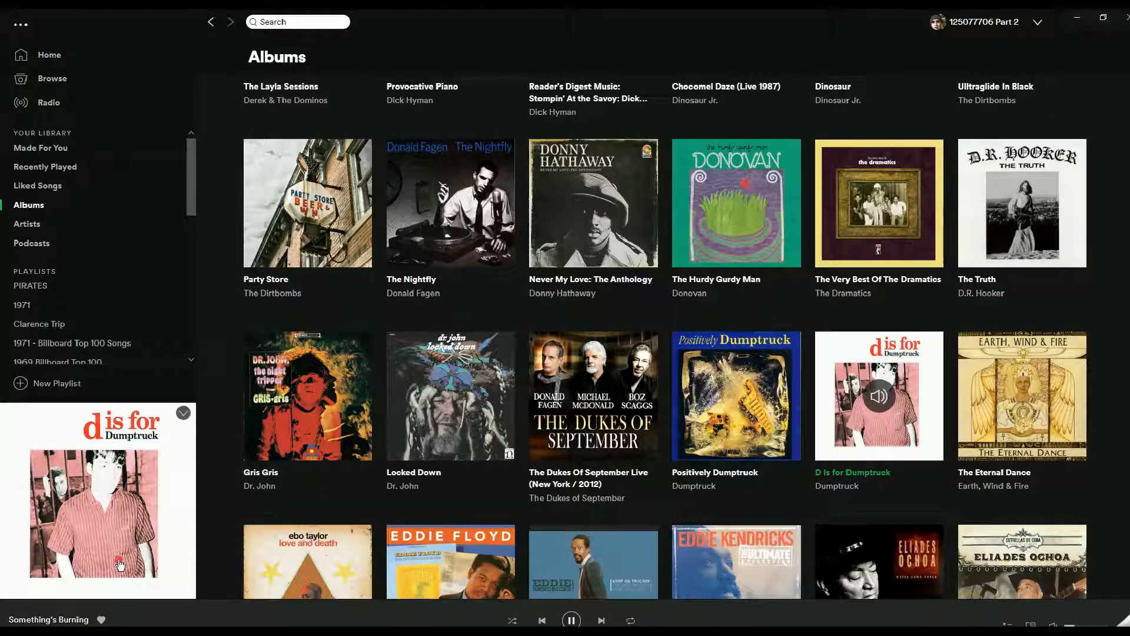
pyautogui.click(120, 565)
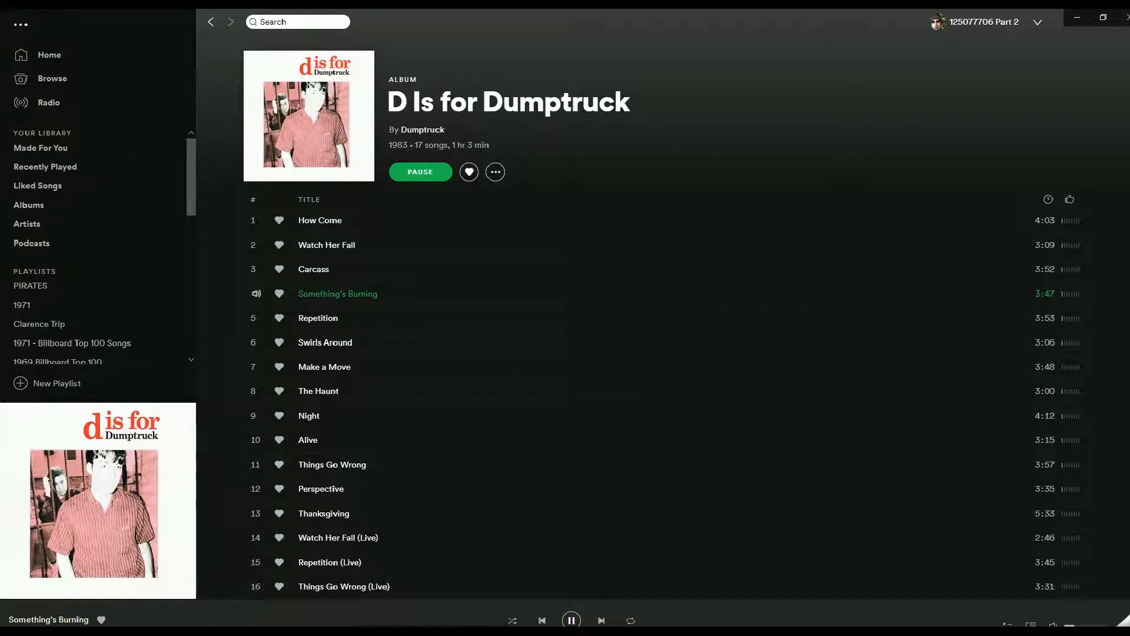
pyautogui.click(407, 631)
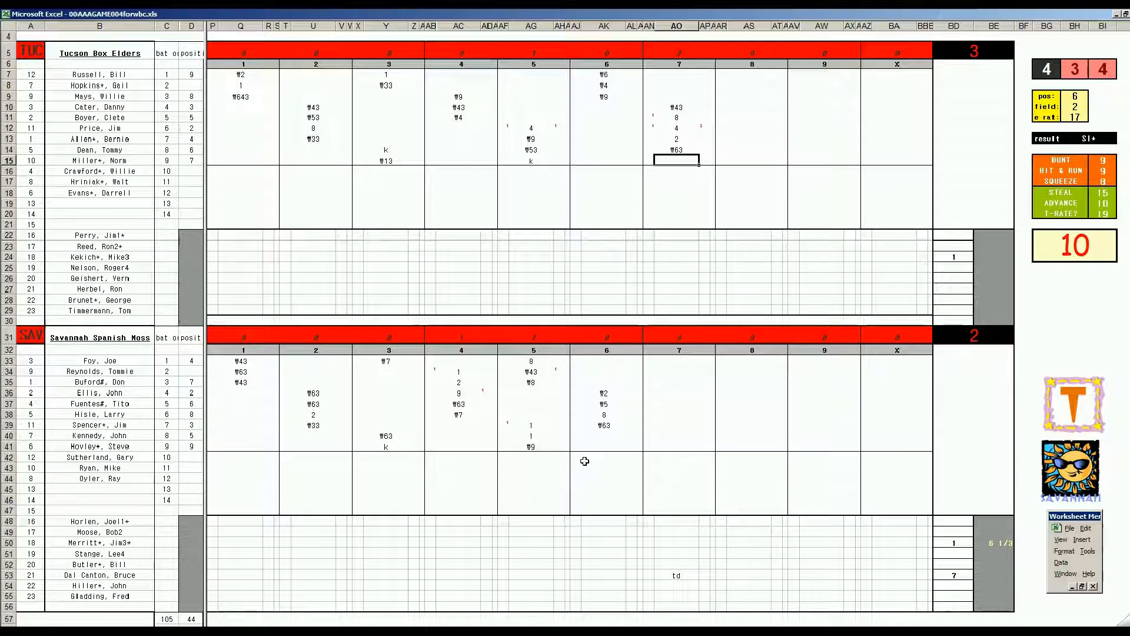
# Step: Enter 6 in BE24 and 7 in BD27 for the Tucson pitchers
pyautogui.click(992, 257)
pyautogui.write('6')
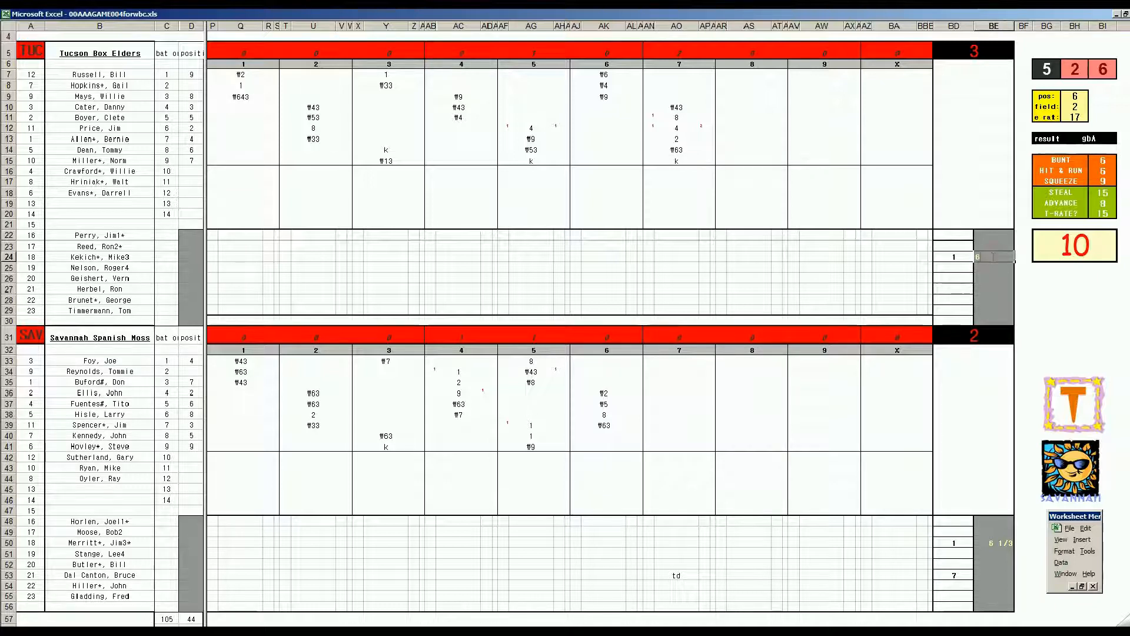
pyautogui.press('Left')
pyautogui.press('Down')
pyautogui.press('Down')
pyautogui.press('Down')
pyautogui.write('7')
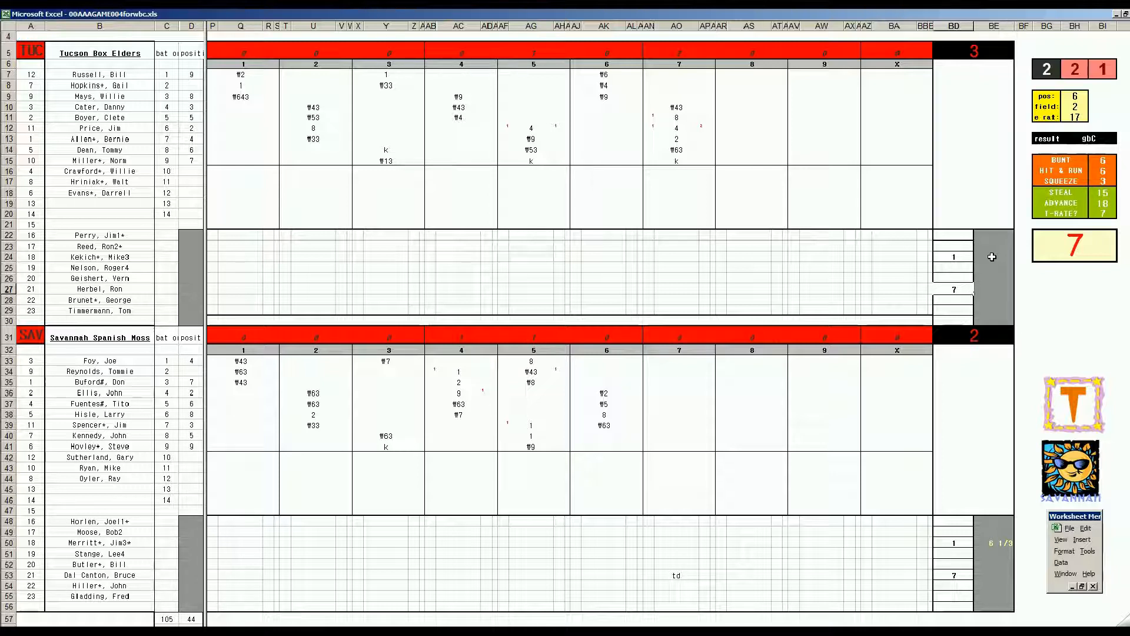
# Step: Record Savannah's seventh-inning at-bats with #5 in AO40, #53 in AO41 and #53 in AO42
pyautogui.click(677, 436)
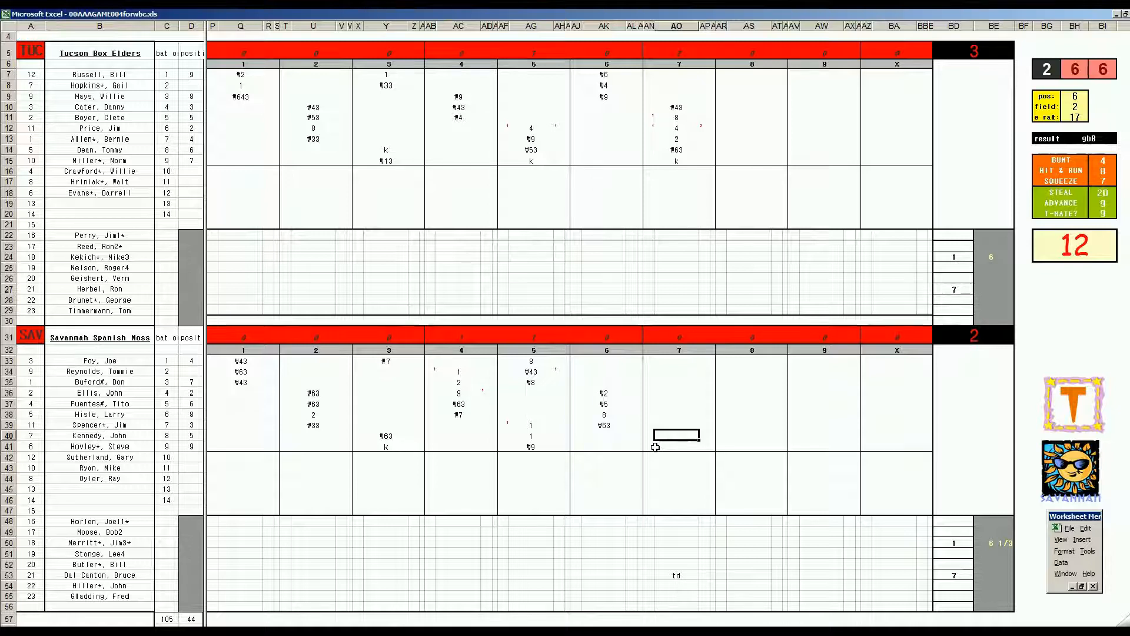
pyautogui.write('#5')
pyautogui.press('Return')
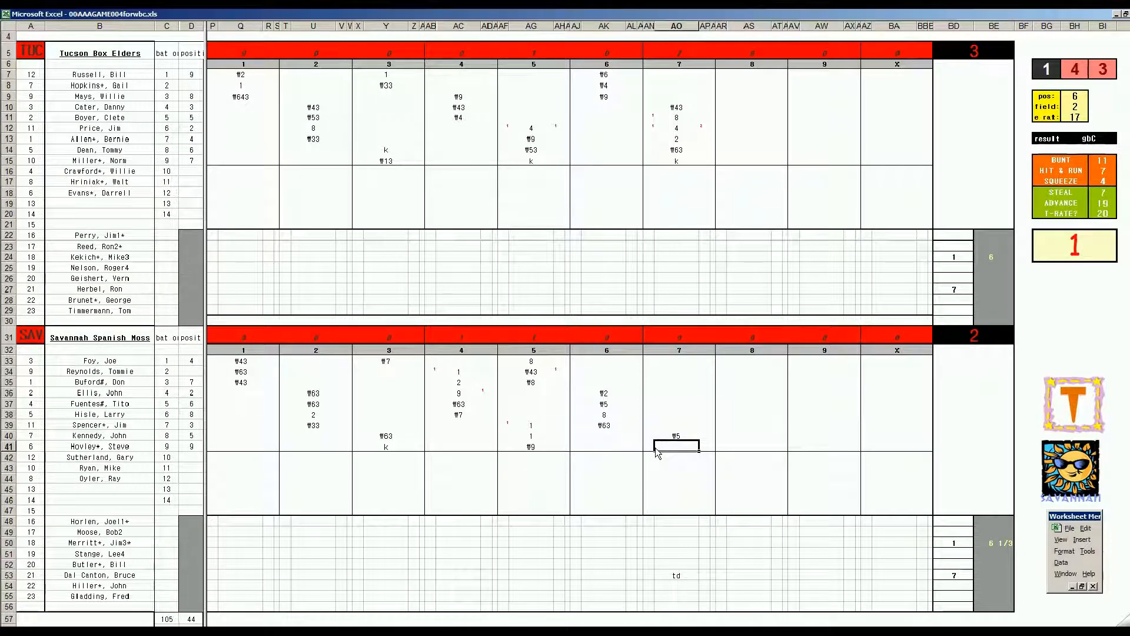
pyautogui.write('#53')
pyautogui.press('Return')
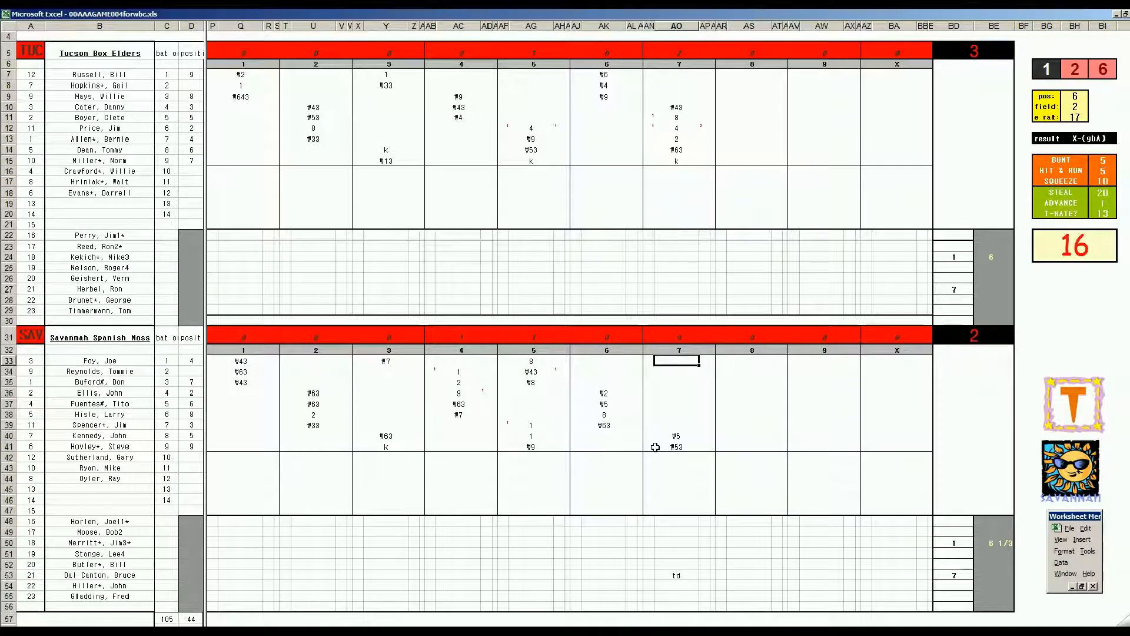
pyautogui.click(655, 448)
pyautogui.press('Down')
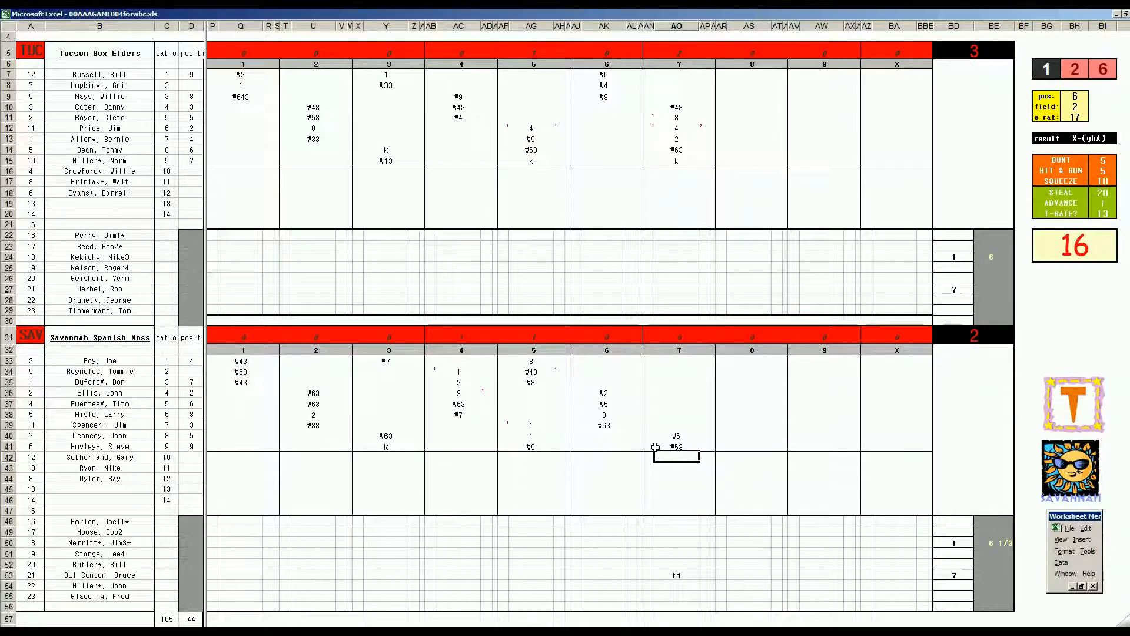
pyautogui.write('#53')
# Step: Record #8 in AS7 for Tucson's eighth inning and set the fielding lookup's position value to 1
pyautogui.click(753, 74)
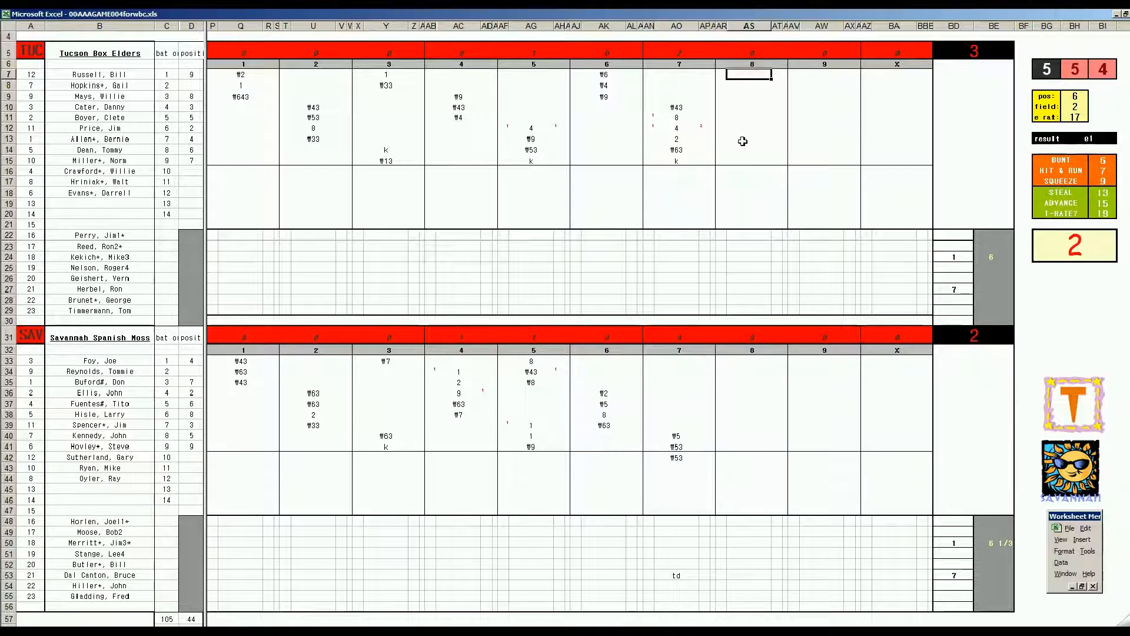
pyautogui.write('#8')
pyautogui.press('Return')
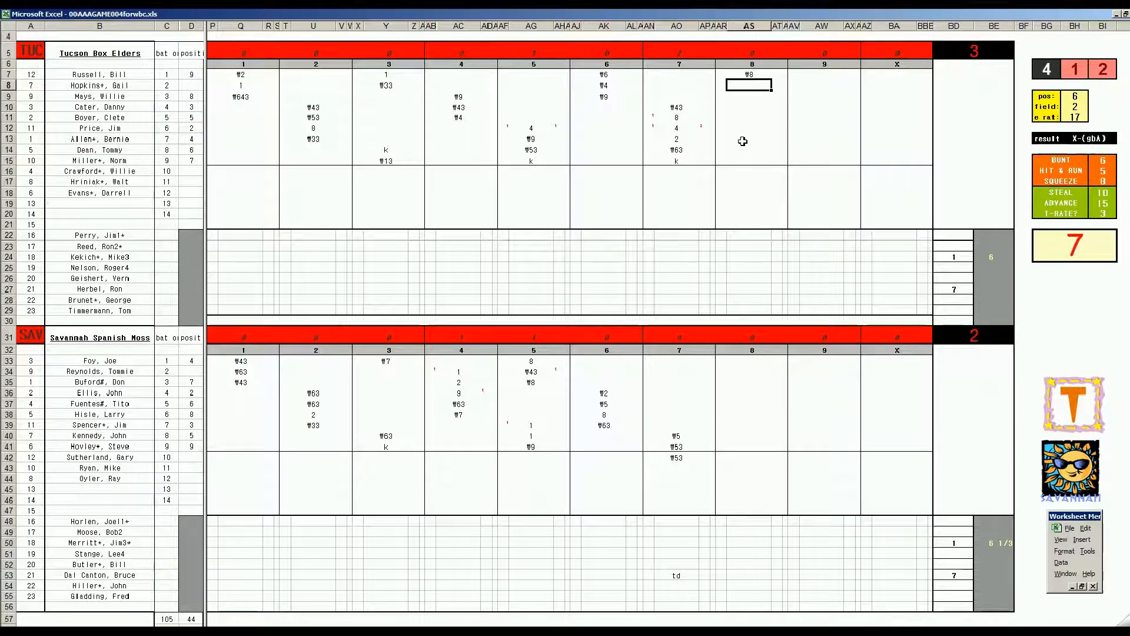
pyautogui.hotkey('ctrl', 'p')
pyautogui.write('1')
pyautogui.press('Return')
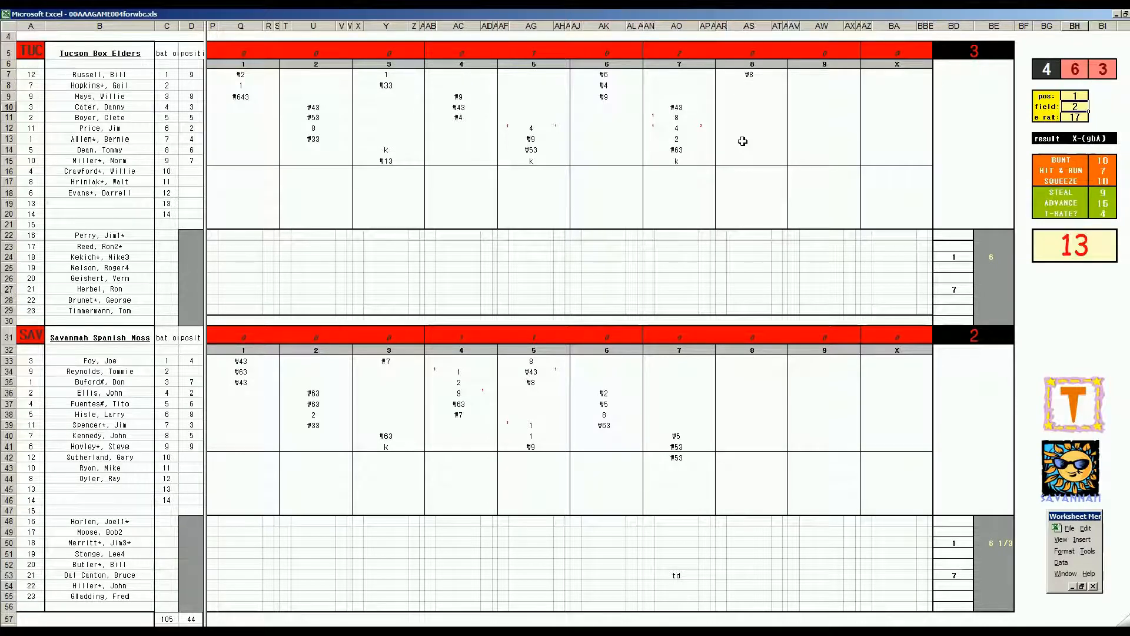
# Step: Record #13 in AS8 and #2 in AS9 for Tucson's eighth inning
pyautogui.click(754, 86)
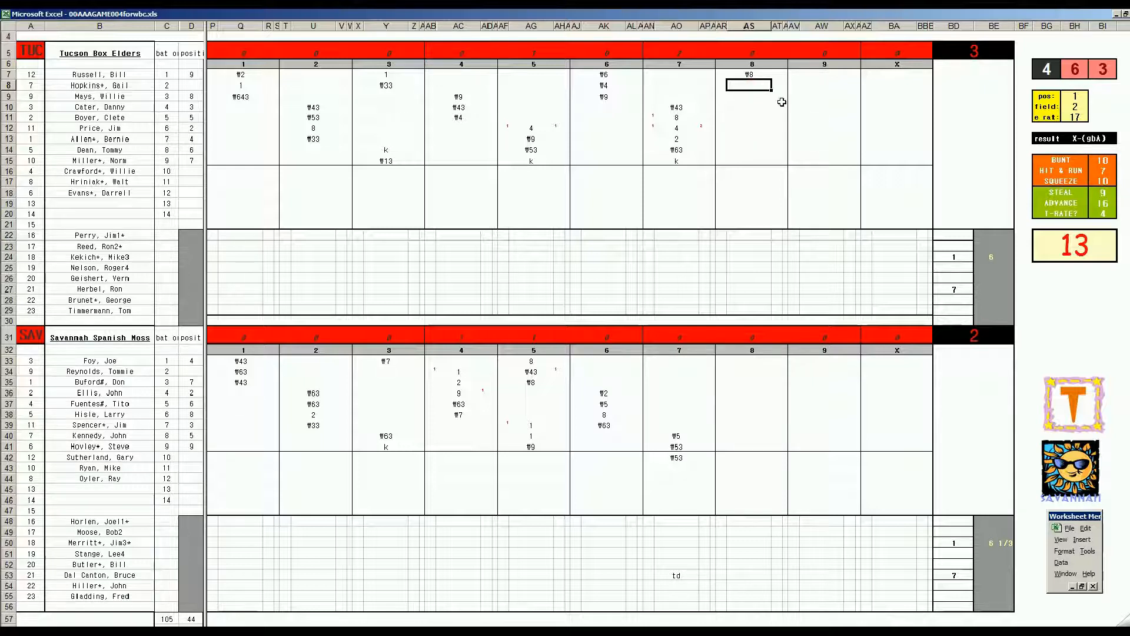
pyautogui.write('#13')
pyautogui.press('Return')
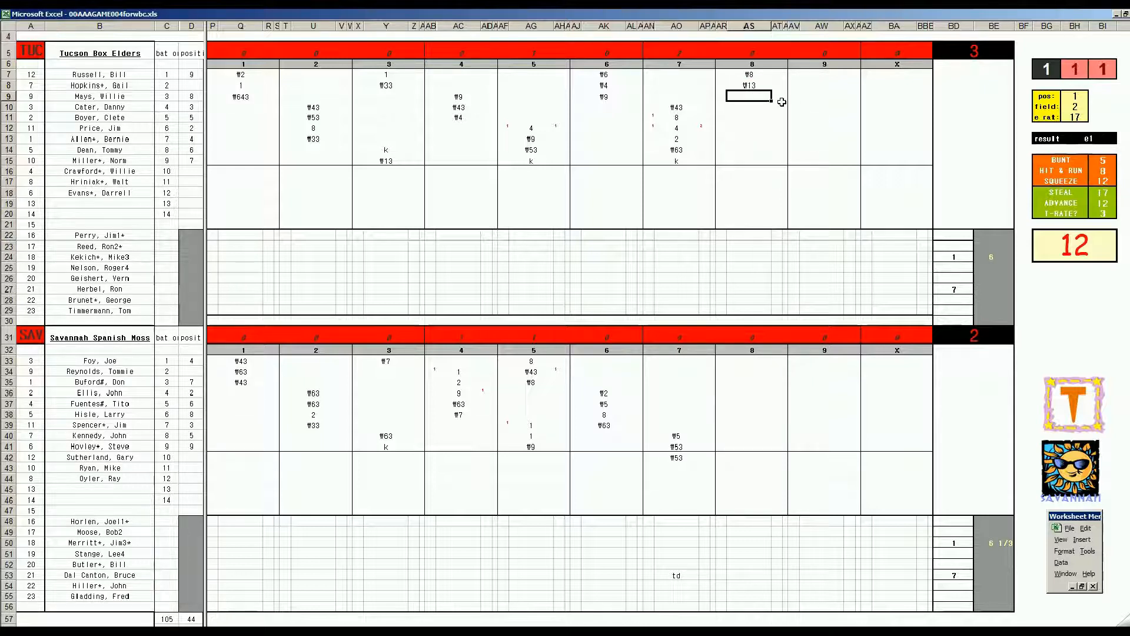
pyautogui.write('#2')
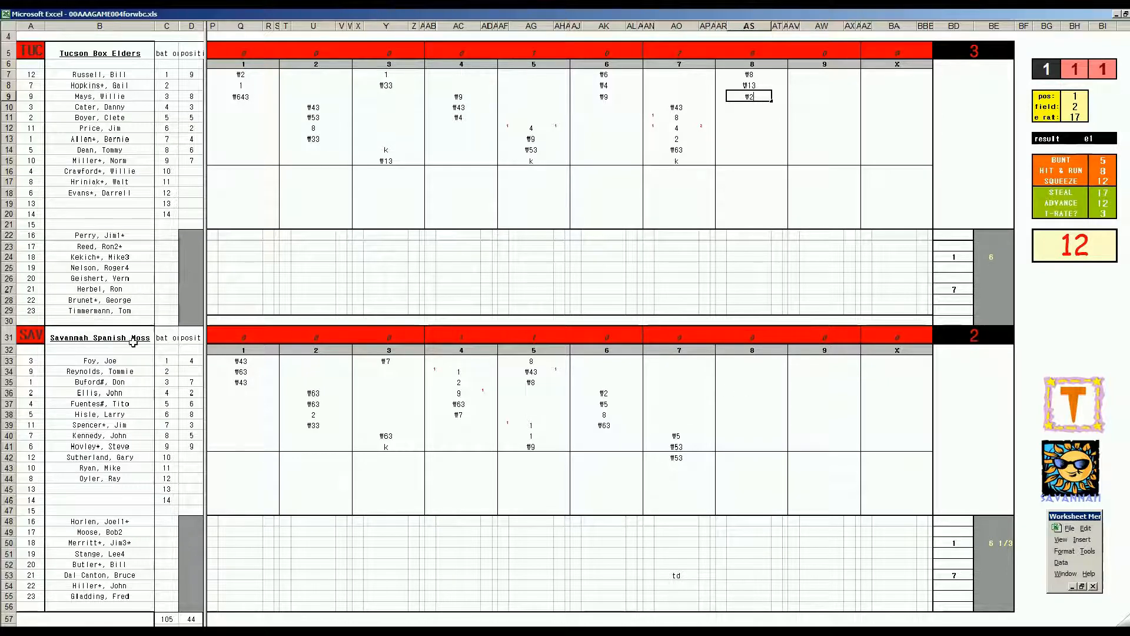
# Step: Record Savannah's eighth-inning at-bats with #53 in AS34, 8 in AS35 and 1 in AS43
pyautogui.click(753, 368)
pyautogui.press('F9')
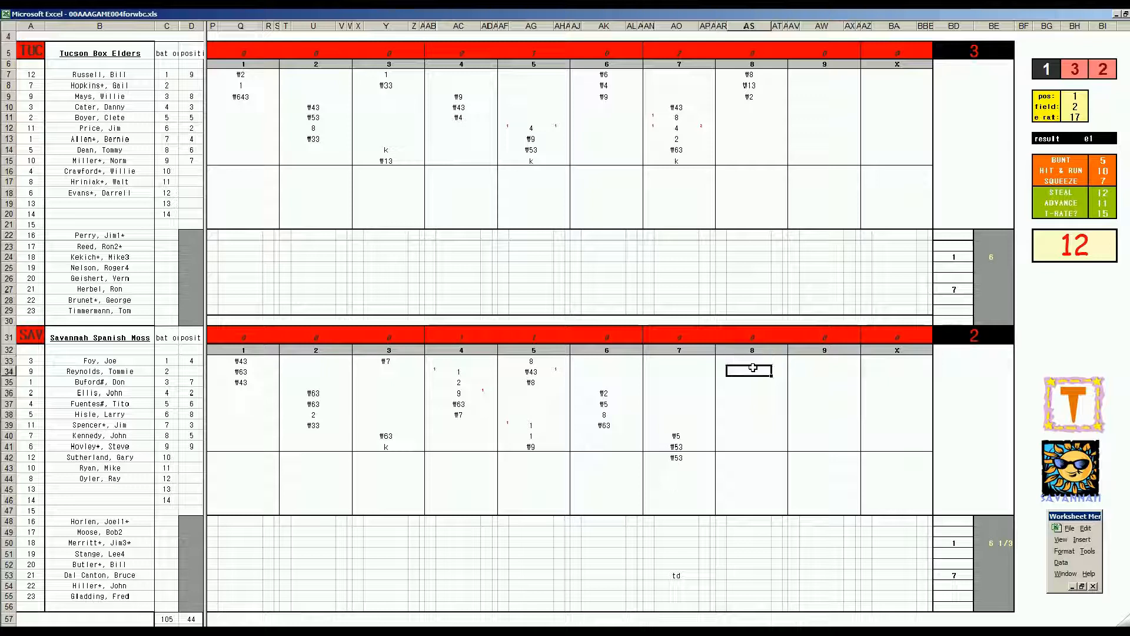
pyautogui.write('#53')
pyautogui.press('Return')
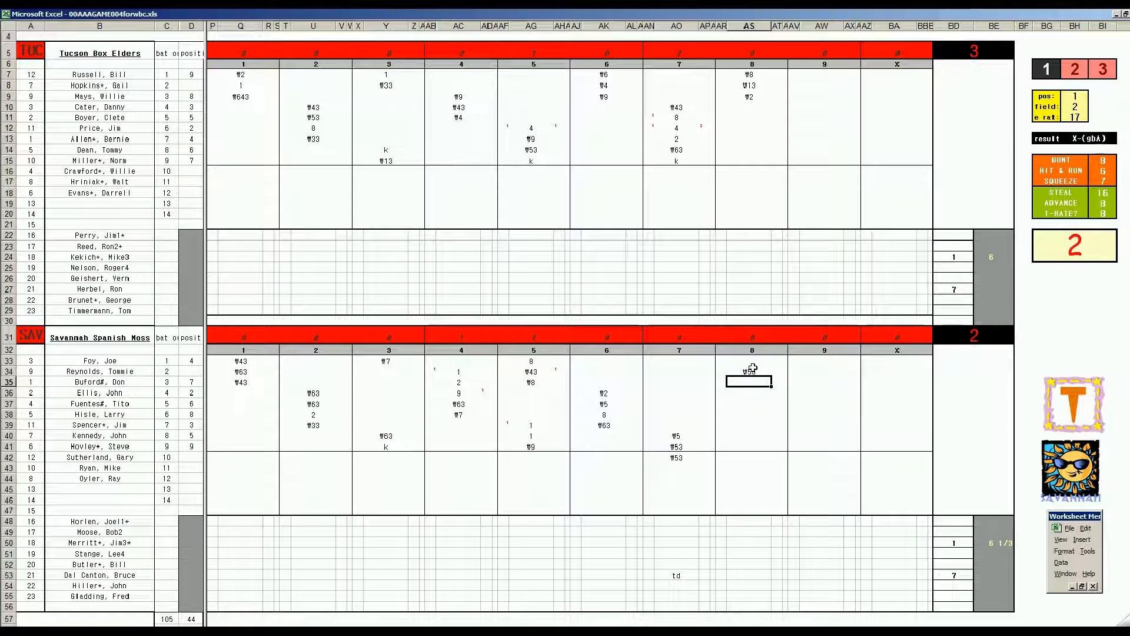
pyautogui.write('8')
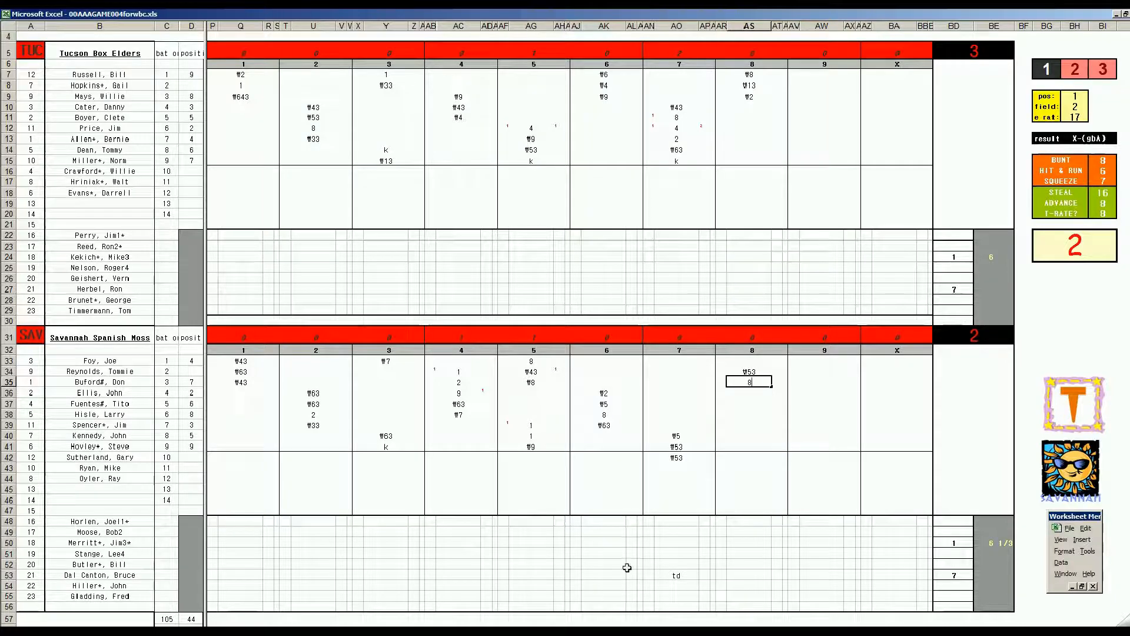
pyautogui.press('Return')
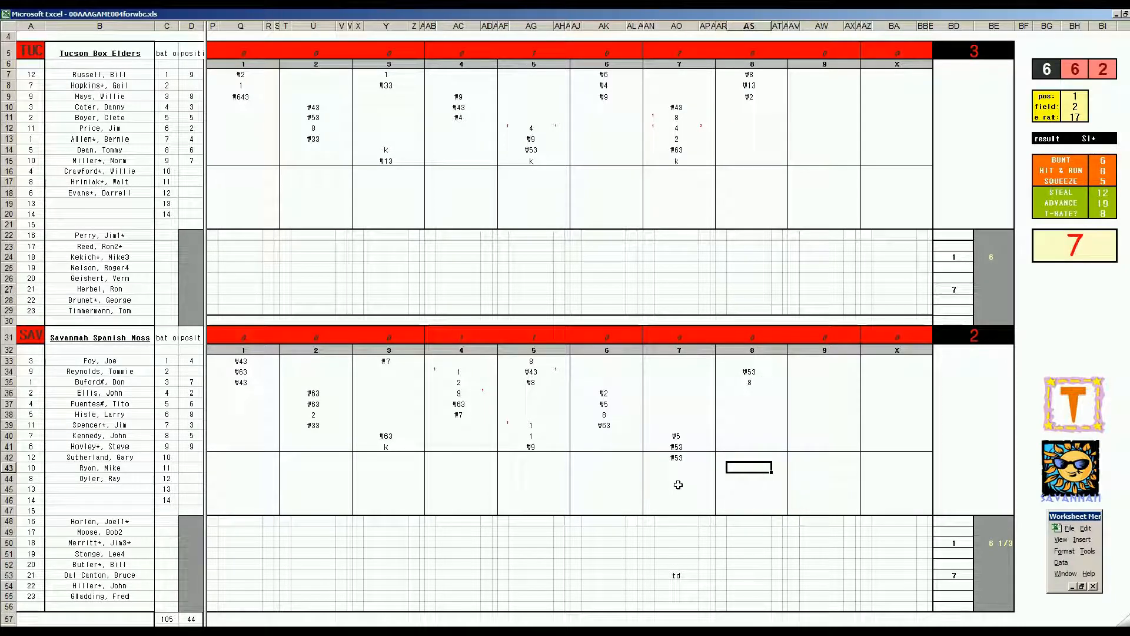
pyautogui.write('1')
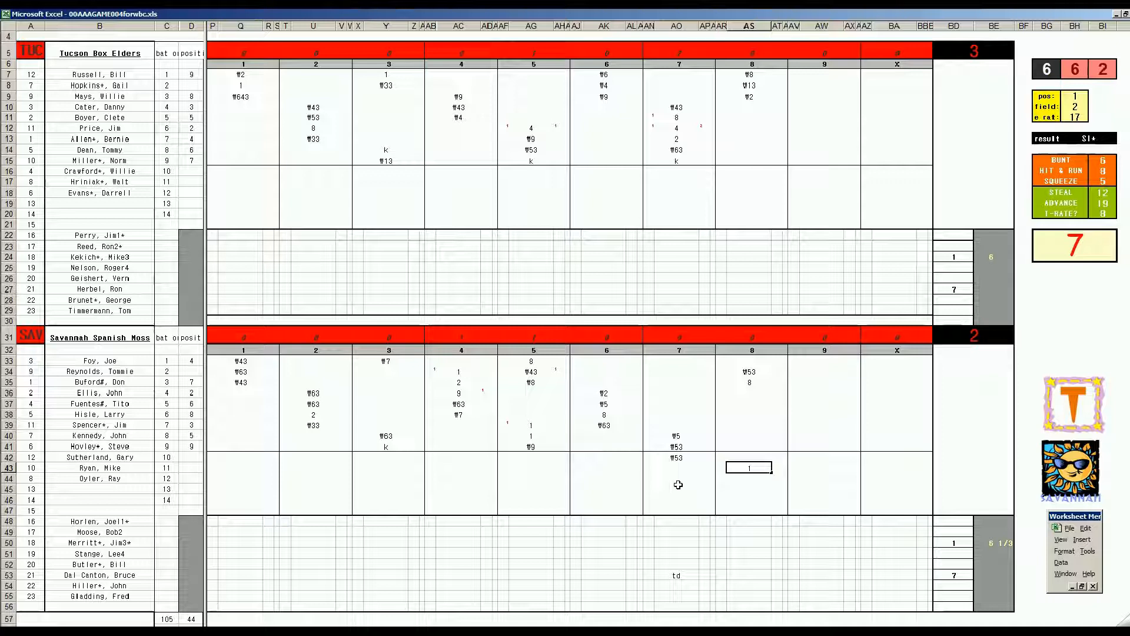
pyautogui.press('Return')
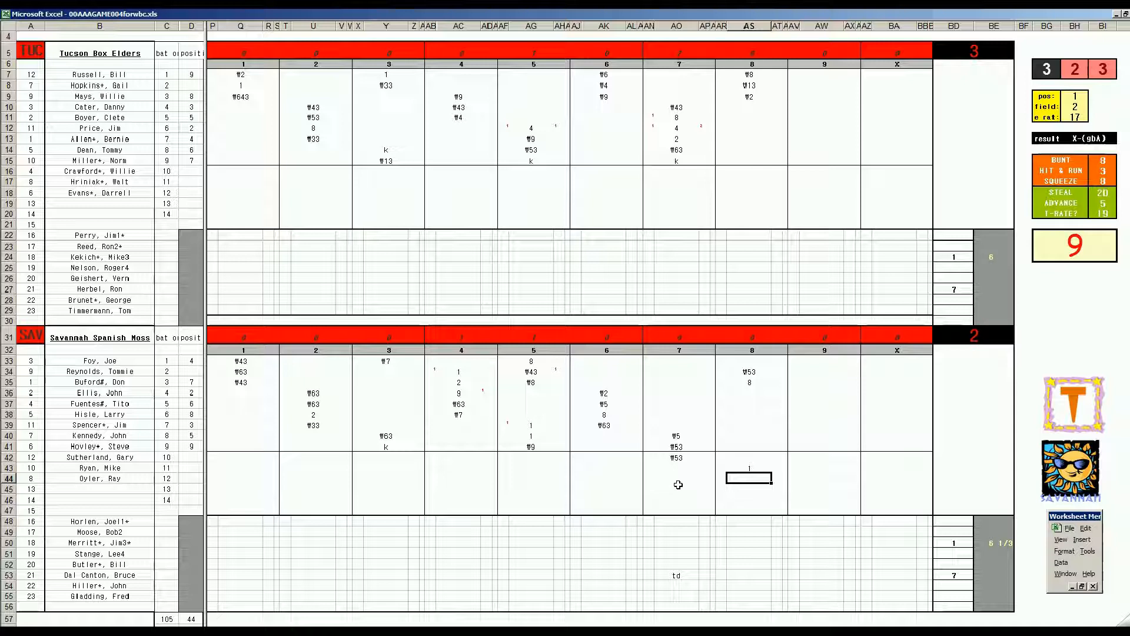
# Step: Generate a new dice roll and record #43 in AS44 for Savannah's eighth inning
pyautogui.press('Up')
pyautogui.press('Up')
pyautogui.press('Up')
pyautogui.press('Up')
pyautogui.press('Up')
pyautogui.press('Up')
pyautogui.press('Up')
pyautogui.press('Up')
pyautogui.press('Down')
pyautogui.press('Down')
pyautogui.press('Down')
pyautogui.press('Down')
pyautogui.press('Down')
pyautogui.press('Down')
pyautogui.press('Down')
pyautogui.press('Down')
pyautogui.press('F9')
pyautogui.write('#43')
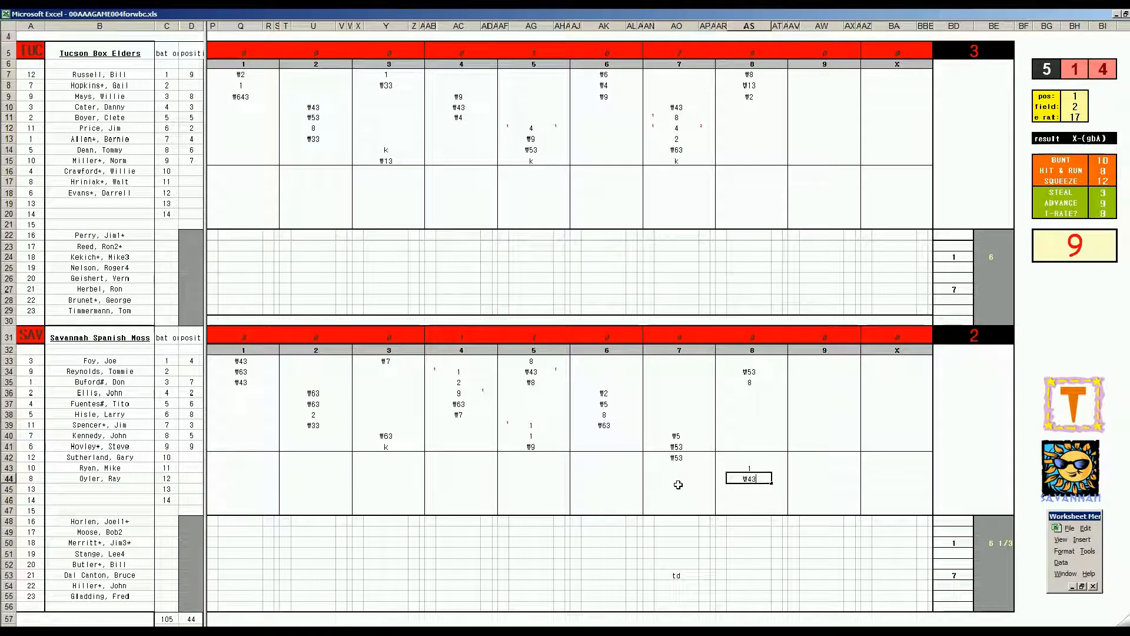
# Step: Set the fielding lookup to position 2, fielding rating 3 and error rating 7
pyautogui.click(753, 407)
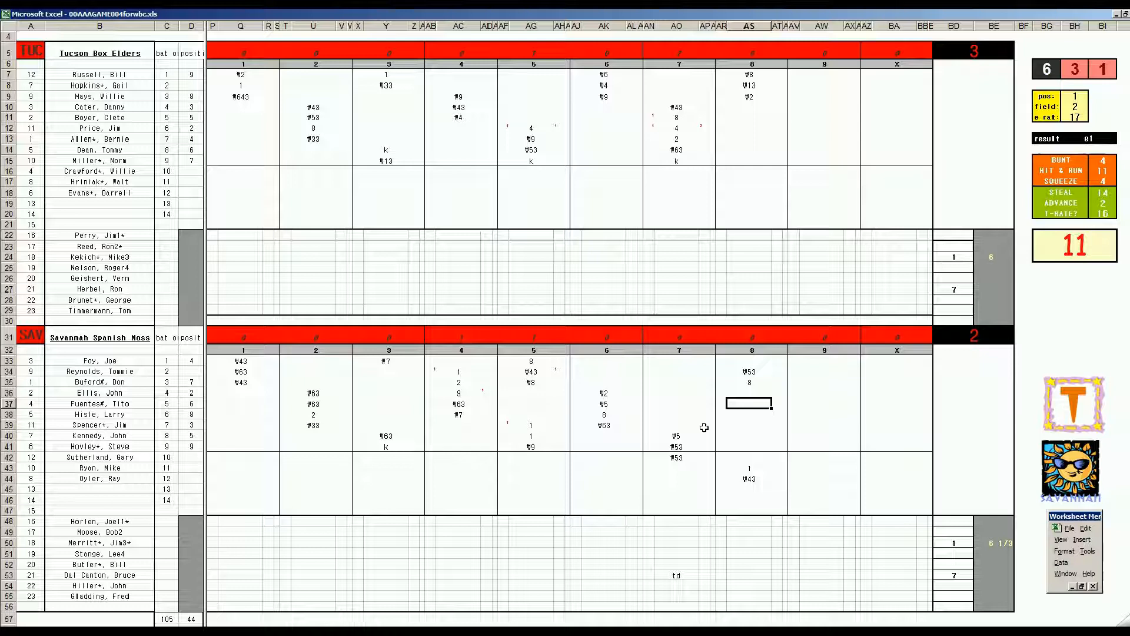
pyautogui.hotkey('ctrl', 'e')
pyautogui.write('2')
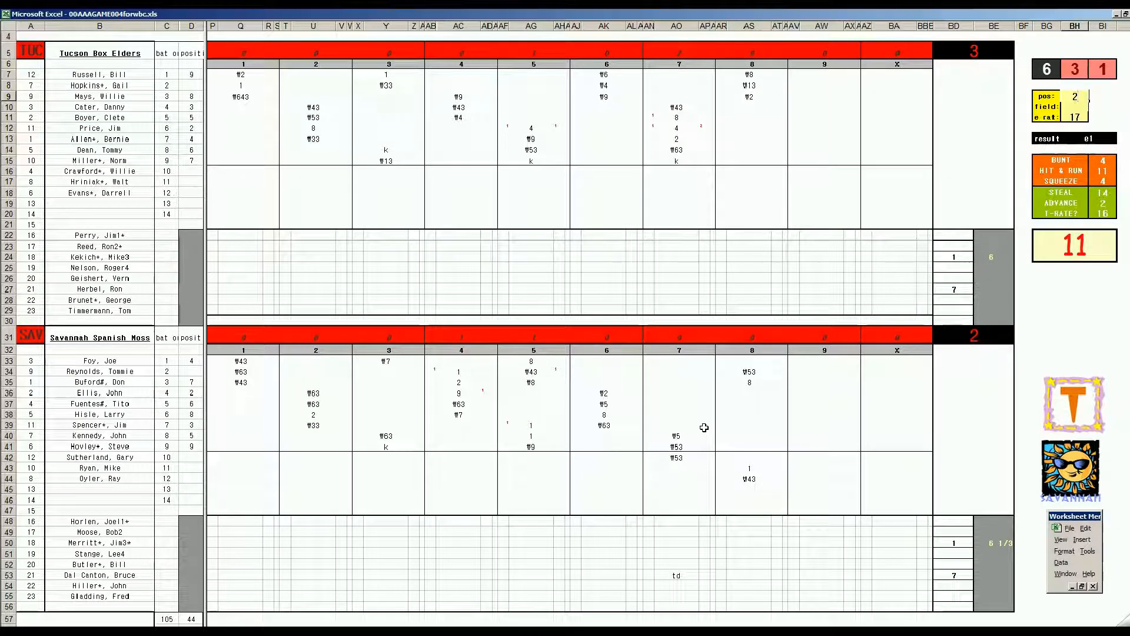
pyautogui.press('Return')
pyautogui.write('3')
pyautogui.press('Return')
pyautogui.write('7')
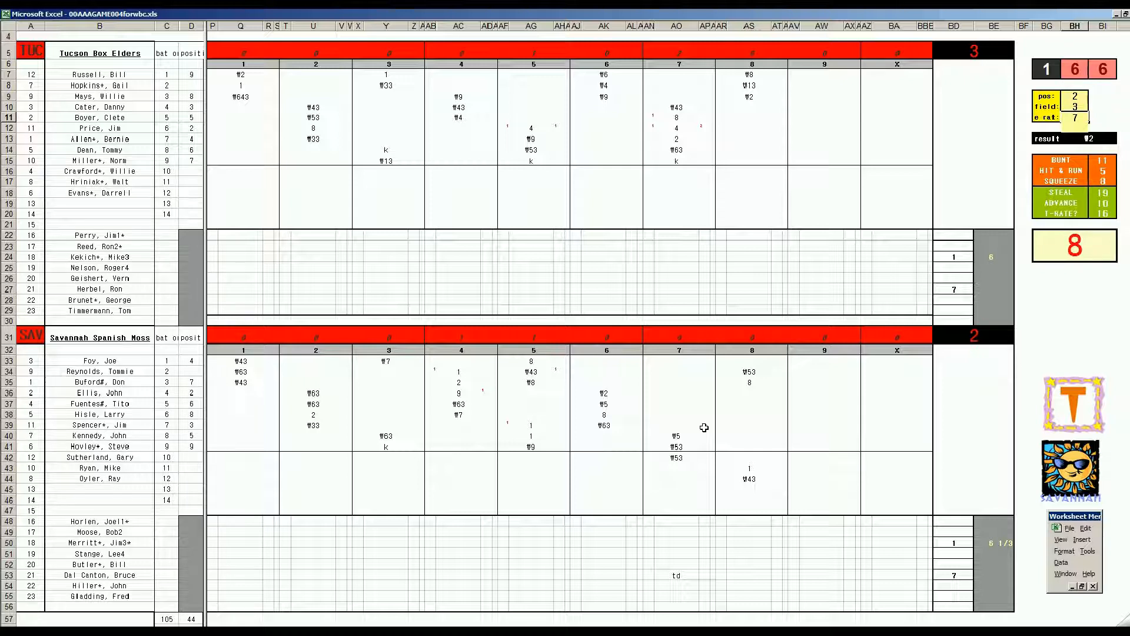
pyautogui.press('Return')
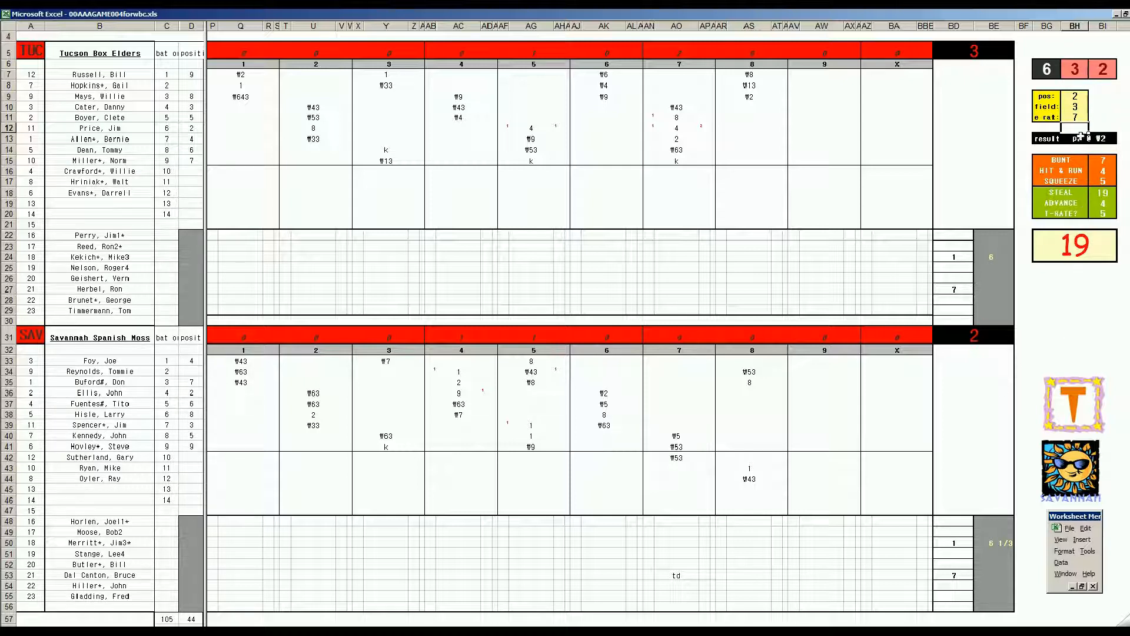
# Step: Record #p2 in AS38 for Savannah's eighth inning
pyautogui.click(748, 393)
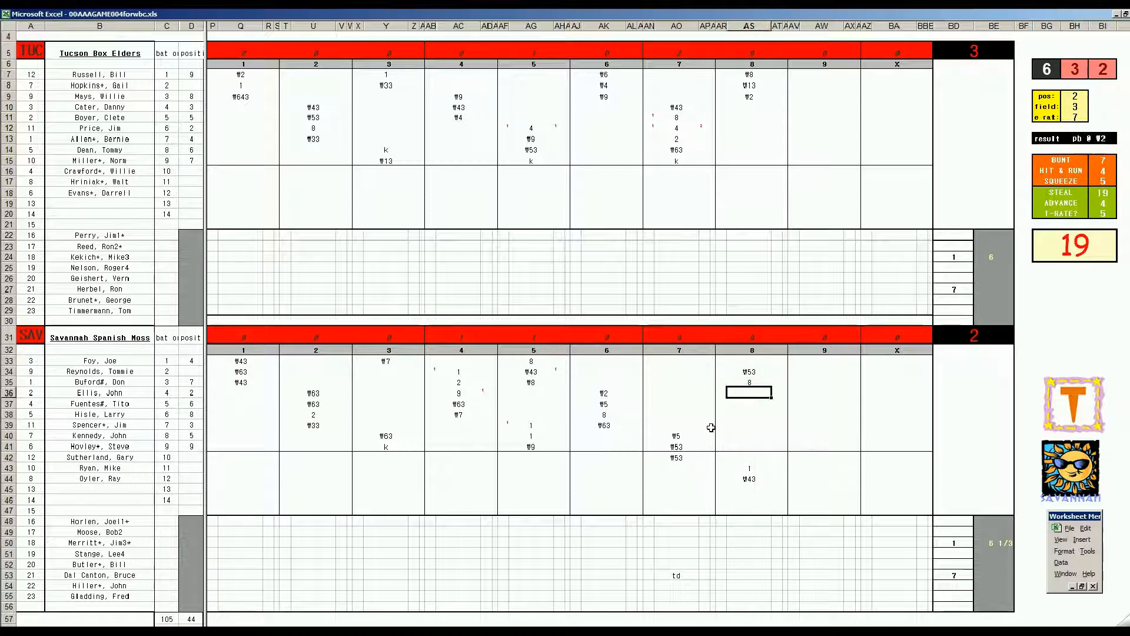
pyautogui.press('Down')
pyautogui.press('Down')
pyautogui.write('#')
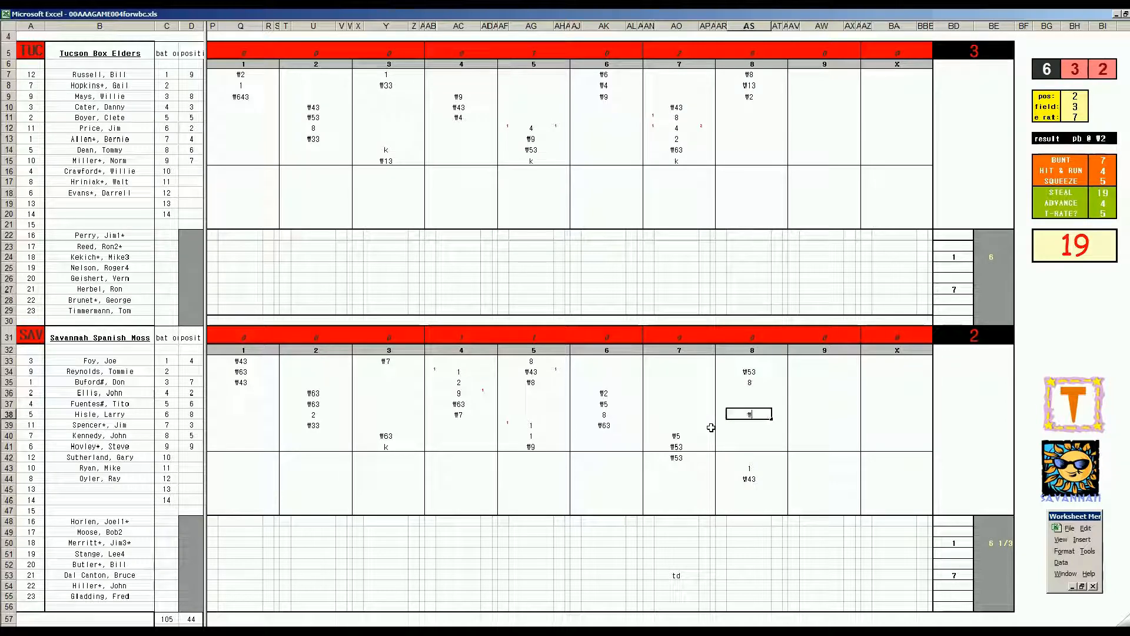
pyautogui.write('p2')
pyautogui.press('Return')
# Step: Score a Savannah run in the eighth inning by entering 1 in AR35
pyautogui.press('Down')
pyautogui.press('Down')
pyautogui.press('Down')
pyautogui.press('Down')
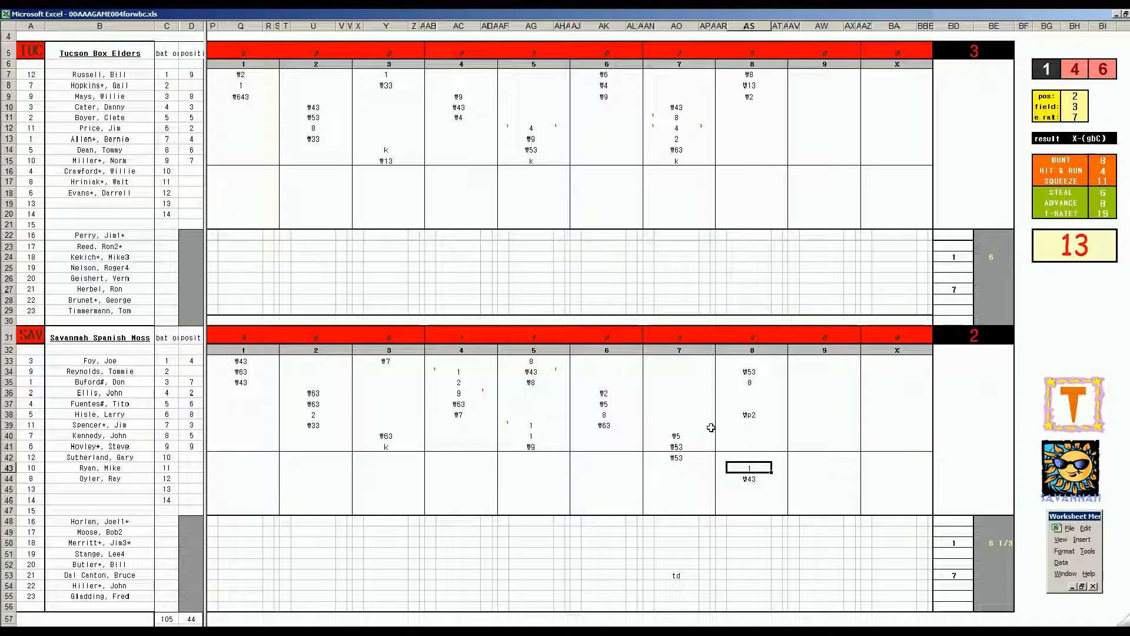
pyautogui.press('Left')
pyautogui.press('Up')
pyautogui.press('Up')
pyautogui.press('Up')
pyautogui.press('Up')
pyautogui.press('Up')
pyautogui.press('Up')
pyautogui.press('Up')
pyautogui.press('Up')
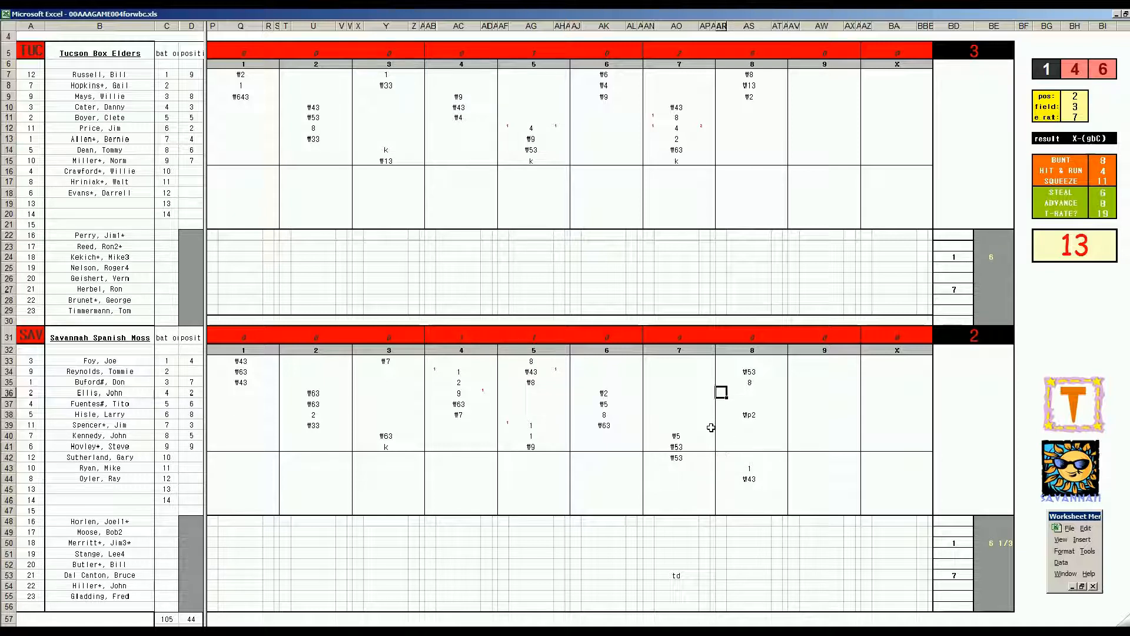
pyautogui.write('1')
# Step: Record the error e2 in AS48, on the first pitcher row of Savannah's eighth-inning column
pyautogui.press('Right')
pyautogui.press('Down')
pyautogui.press('Down')
pyautogui.press('Down')
pyautogui.press('Down')
pyautogui.press('Down')
pyautogui.press('Down')
pyautogui.press('Down')
pyautogui.press('Down')
pyautogui.press('Down')
pyautogui.press('Down')
pyautogui.press('Down')
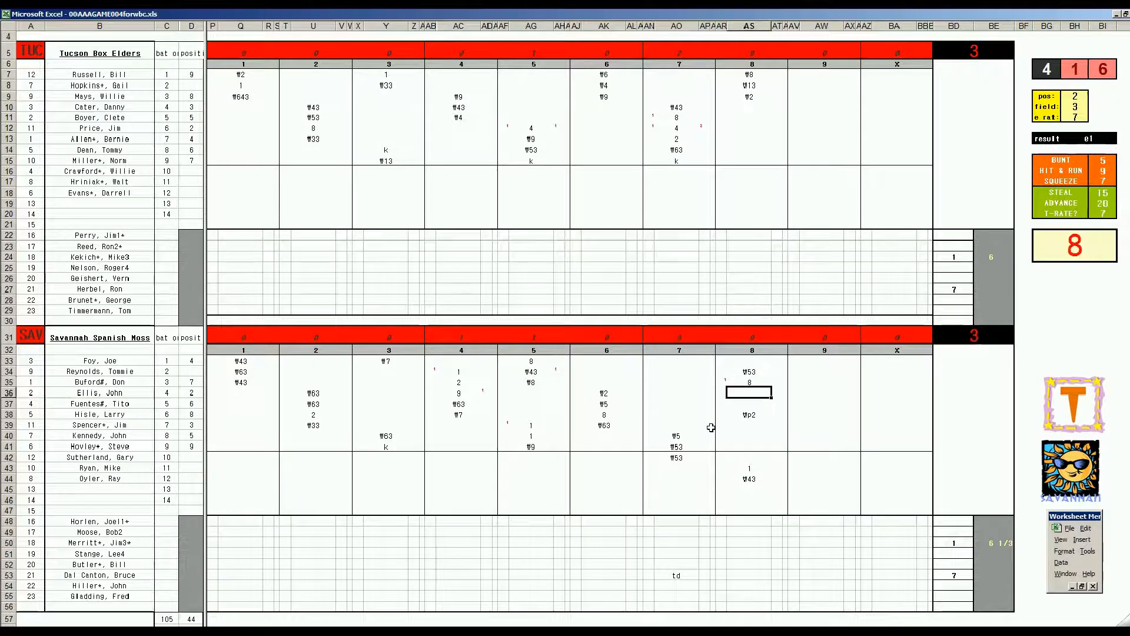
pyautogui.press('Down')
pyautogui.press('Down')
pyautogui.write('e2')
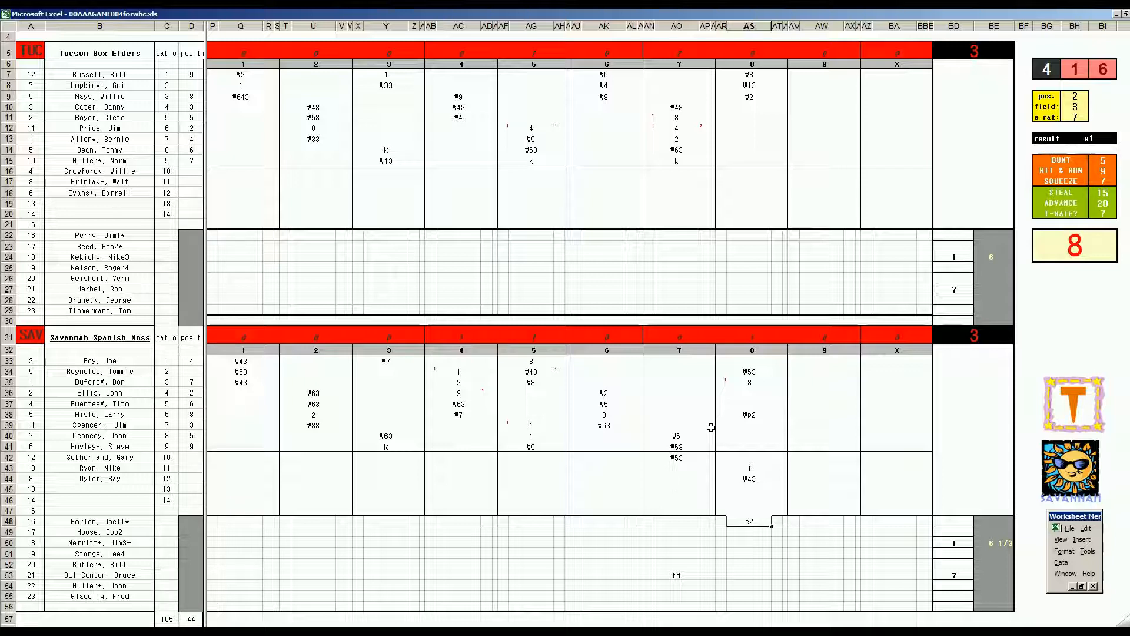
# Step: Record #4 in AW10 for Tucson's first at-bat of the ninth inning
pyautogui.click(810, 109)
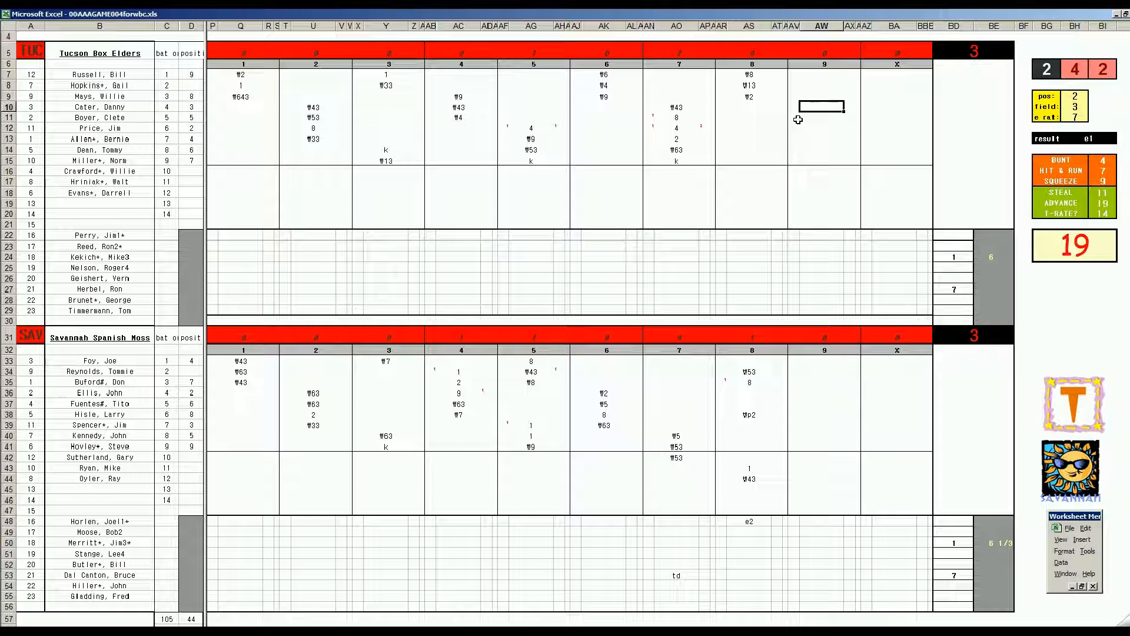
pyautogui.write('#4')
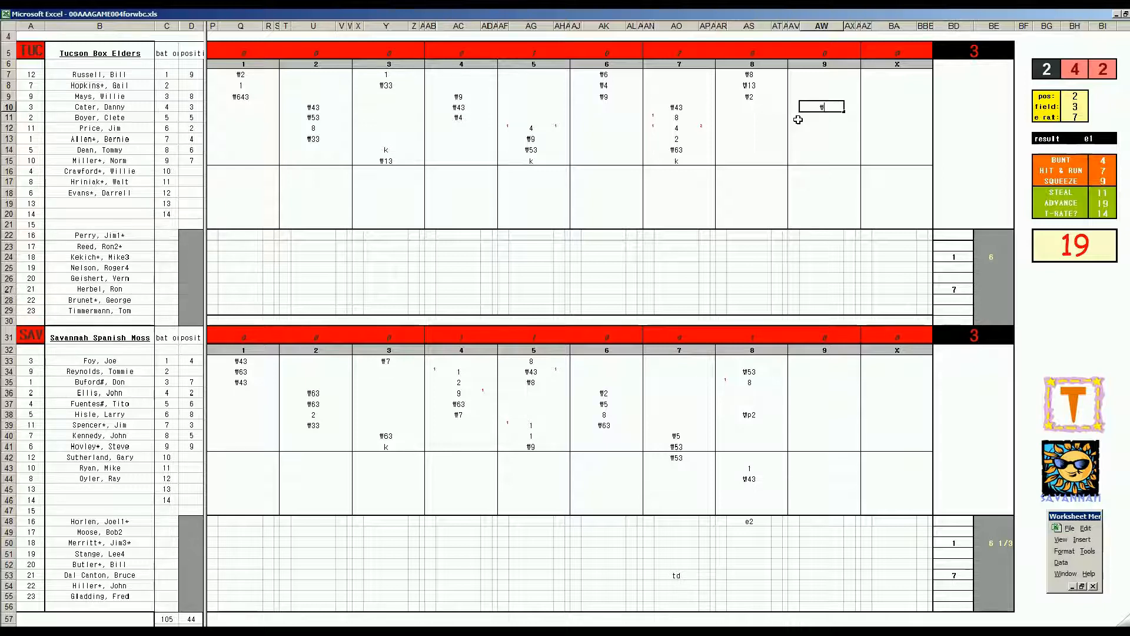
pyautogui.press('Return')
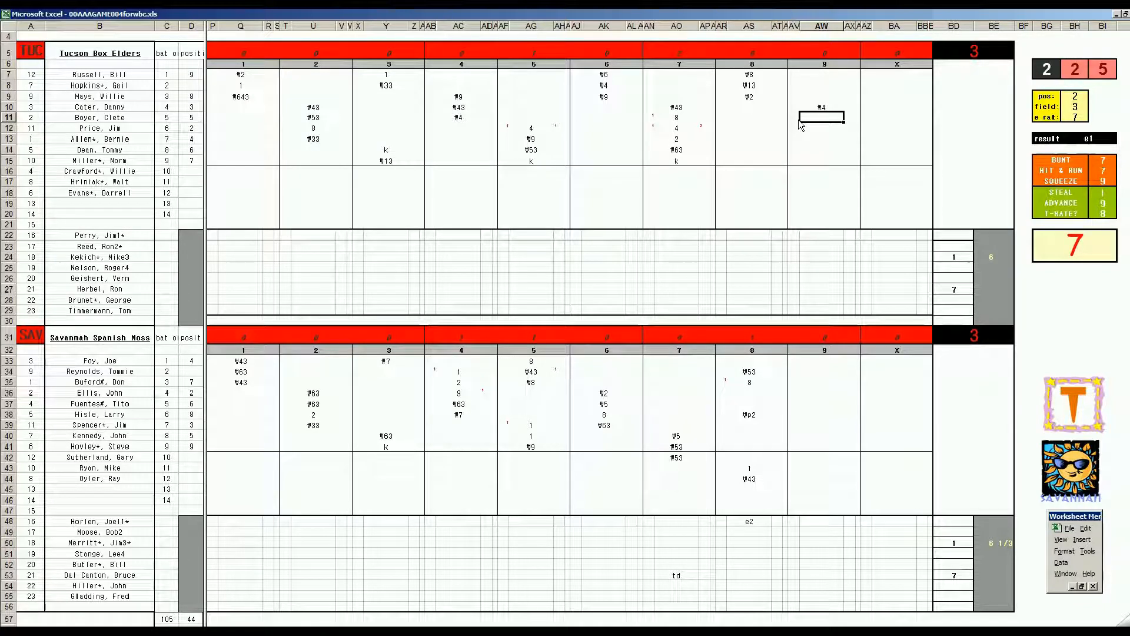
# Step: Record k in AW11, 1 in AW12 and 8 in AW13 for Tucson's next three ninth-inning at-bats
pyautogui.write('k')
pyautogui.press('Return')
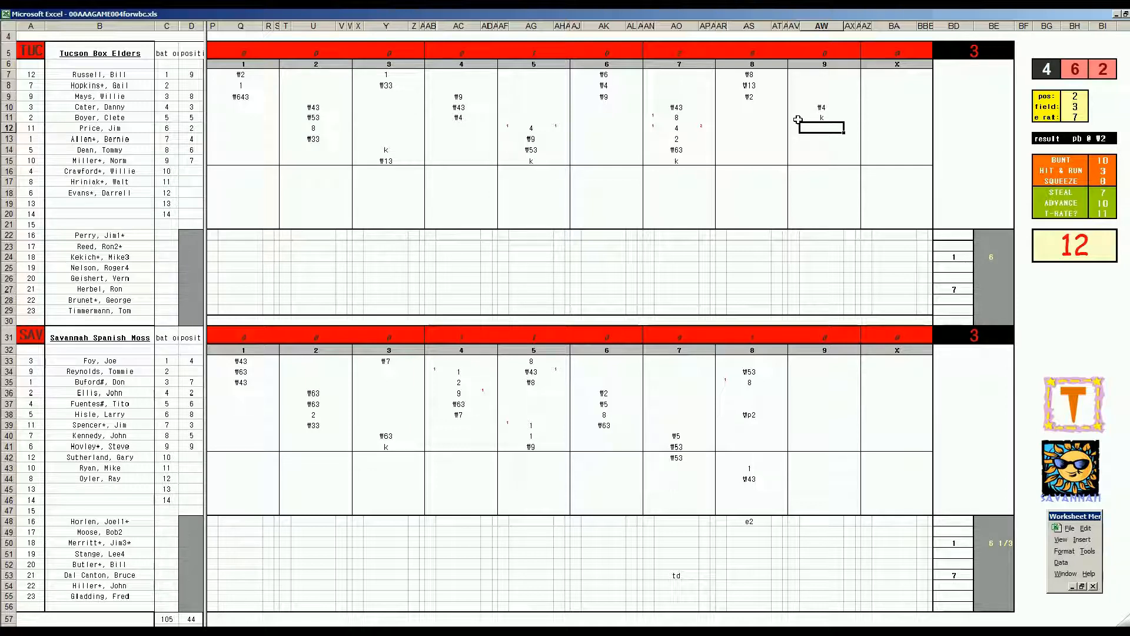
pyautogui.write('1')
pyautogui.press('Return')
pyautogui.write('8')
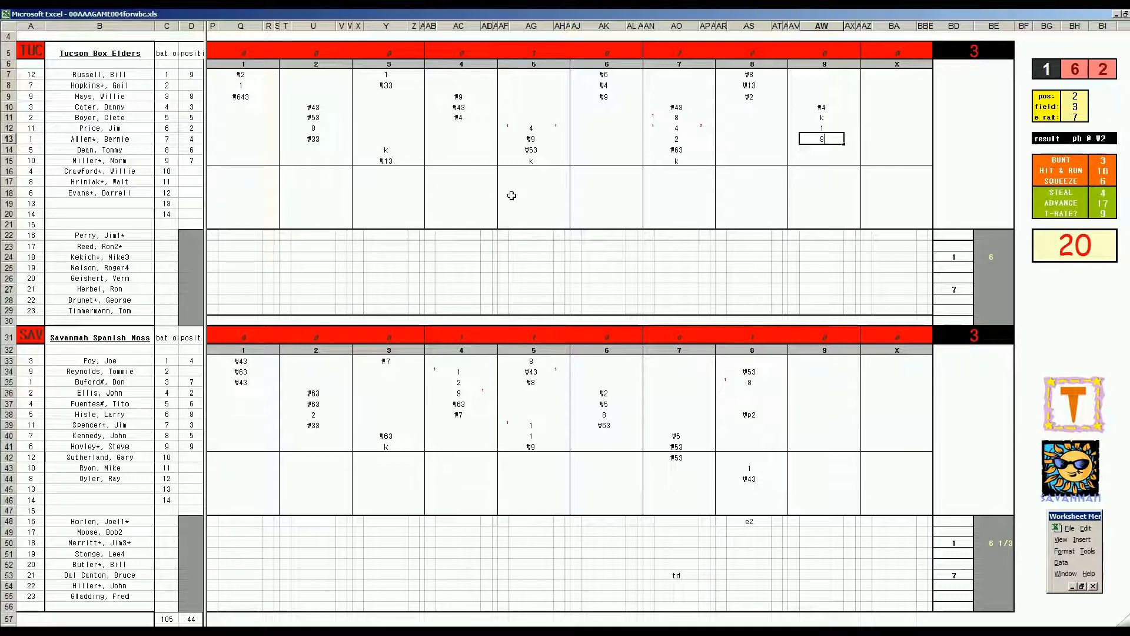
pyautogui.press('Return')
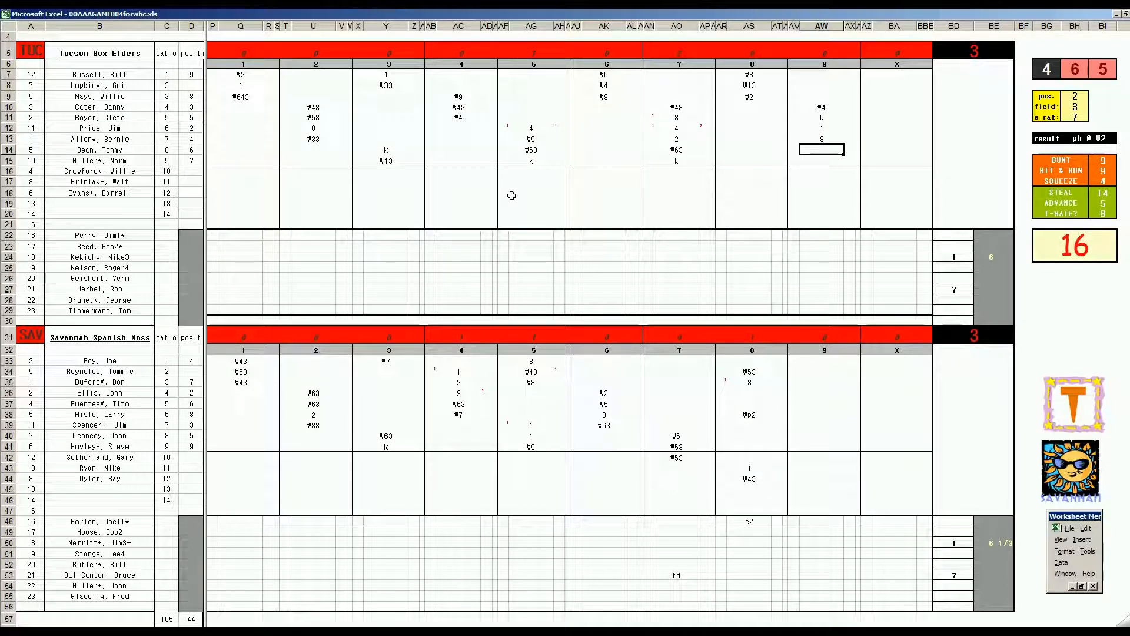
# Step: Set the fielding check to position 7, fielding 2 and error rating 5, and record #7 in AW14 for Tucson's ninth inning
pyautogui.hotkey('ctrl', 'p')
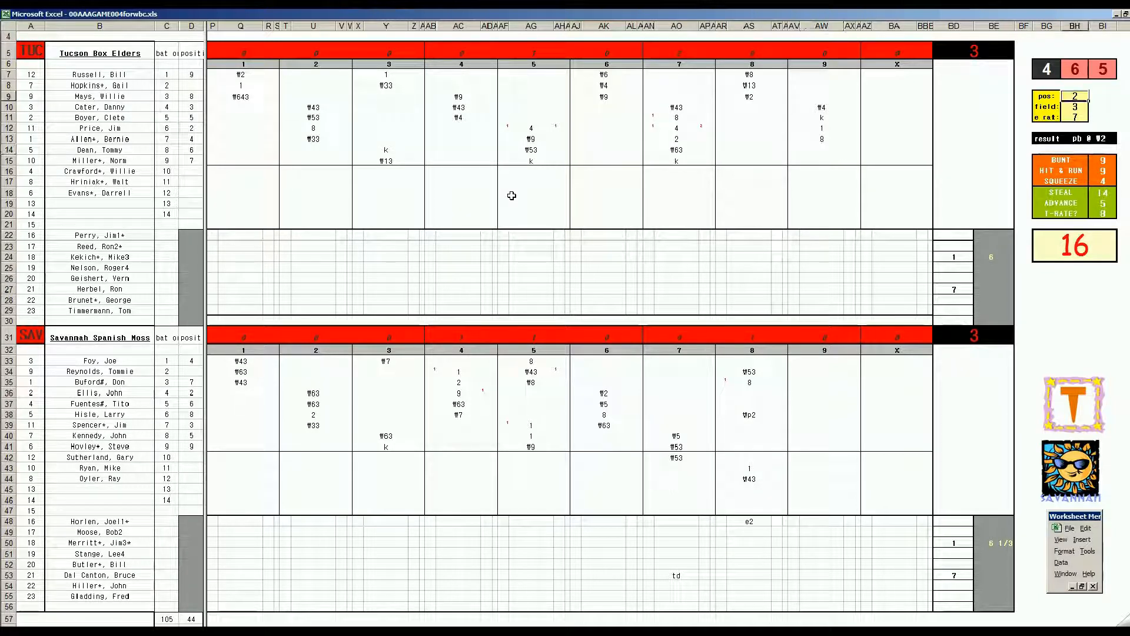
pyautogui.write('7')
pyautogui.press('Return')
pyautogui.write('2')
pyautogui.press('Return')
pyautogui.press('Return')
pyautogui.click(834, 149)
pyautogui.write('#7')
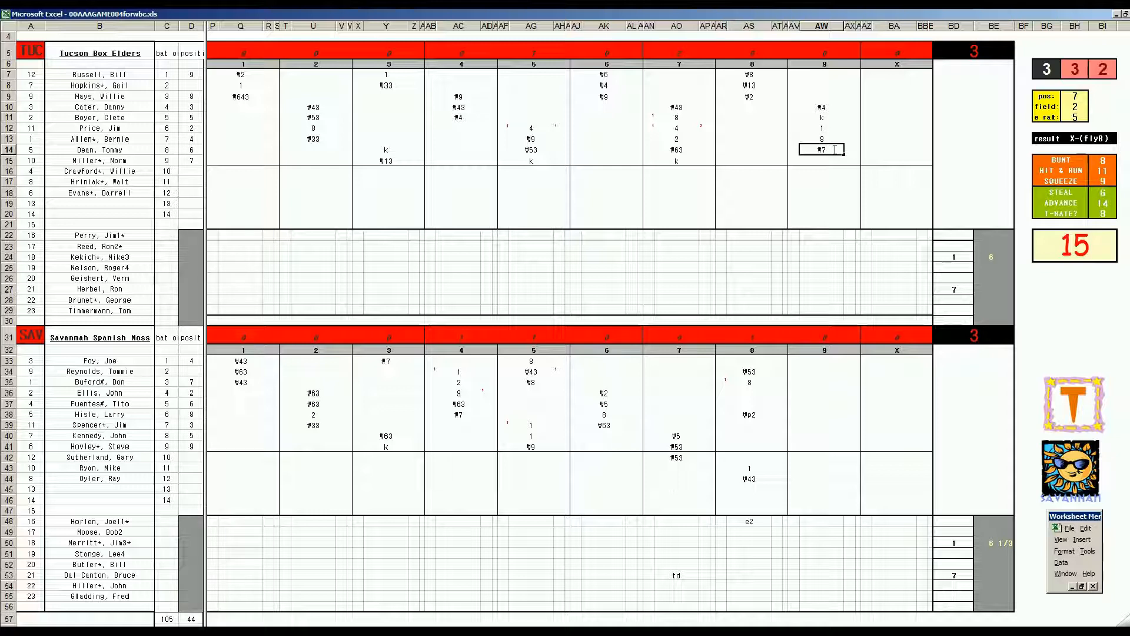
# Step: Enter 2 innings pitched in BE27 and record 9 in BD28 as the next Tucson pitcher's entry inning
pyautogui.click(983, 290)
pyautogui.write('2')
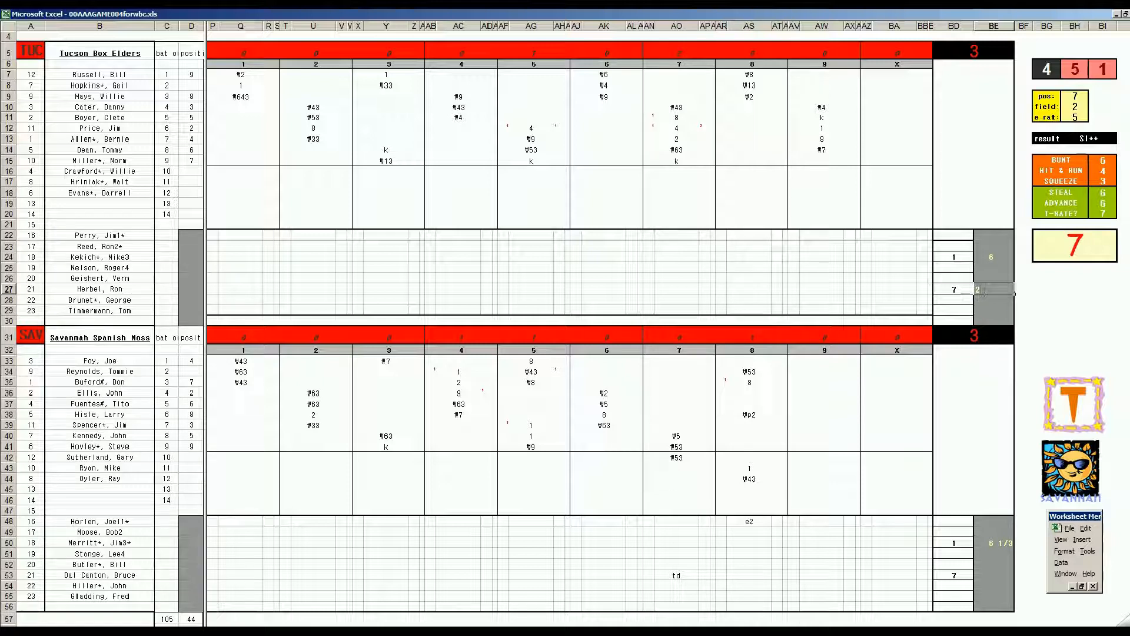
pyautogui.press('Return')
pyautogui.write('9')
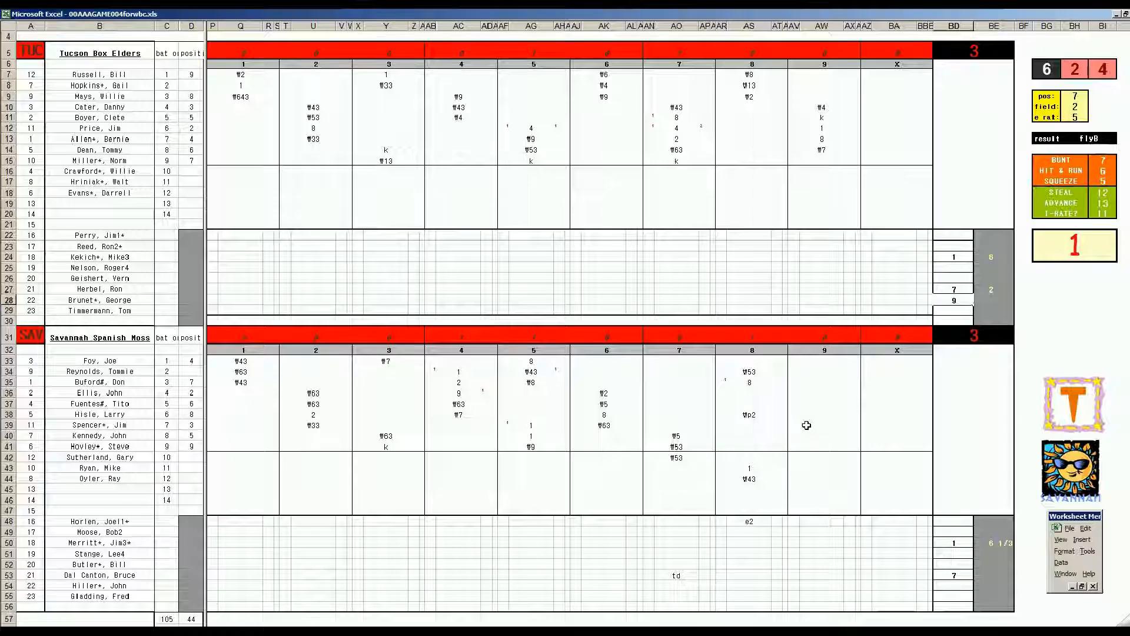
# Step: Record #7 in AW39, 8 in AW40 and 2 in AW41 for Savannah's first three ninth-inning at-bats
pyautogui.click(805, 424)
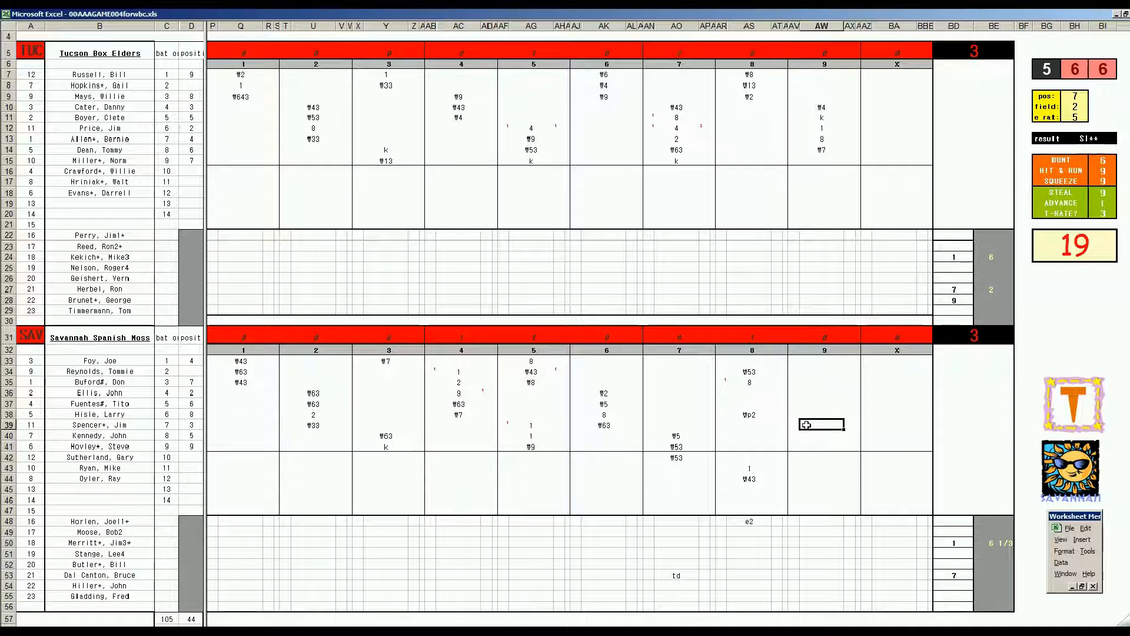
pyautogui.write('\\7')
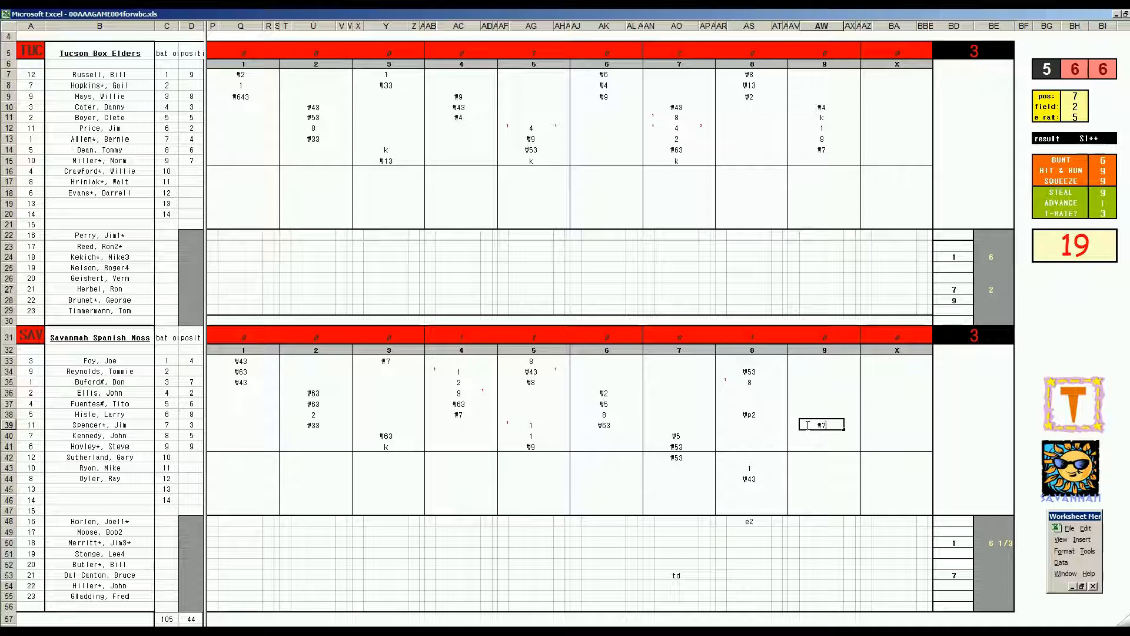
pyautogui.press('Return')
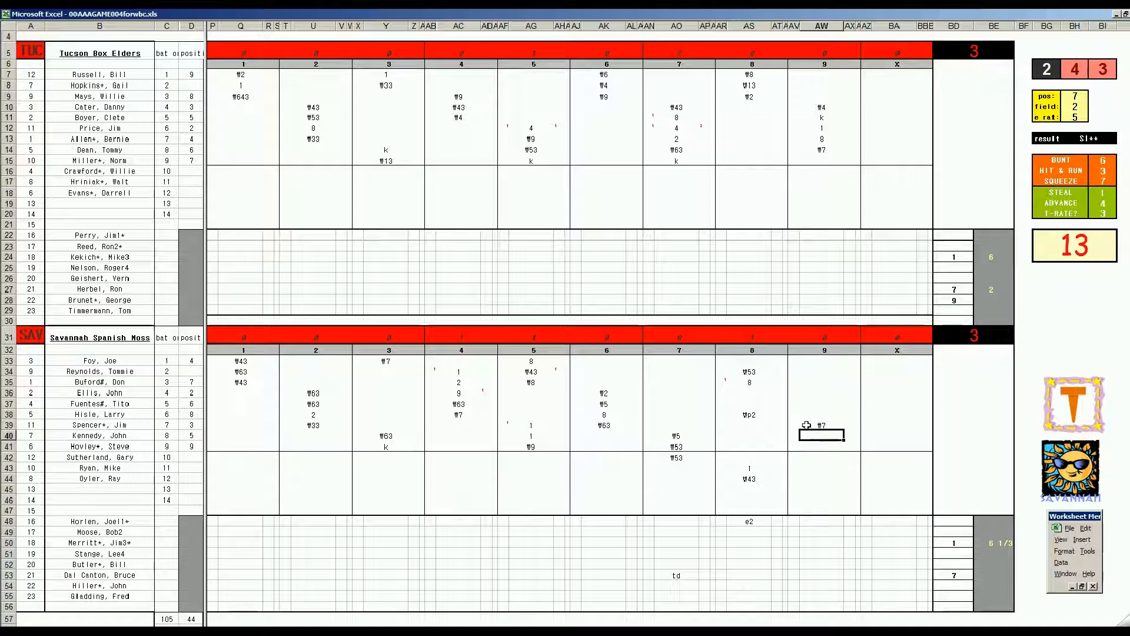
pyautogui.write('8')
pyautogui.press('Return')
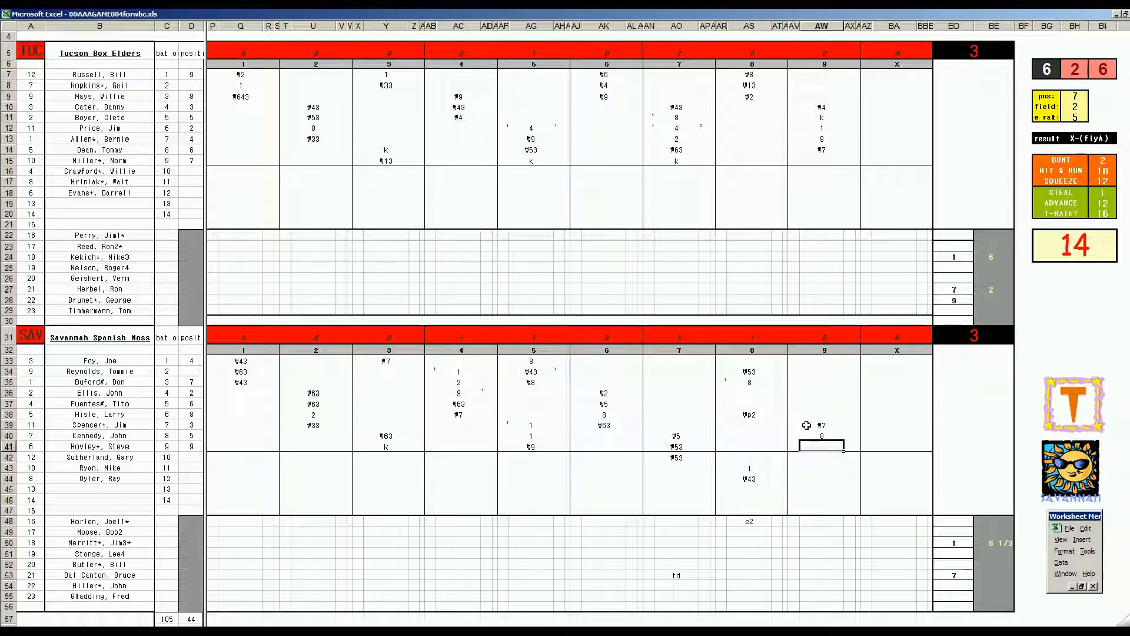
pyautogui.write('2')
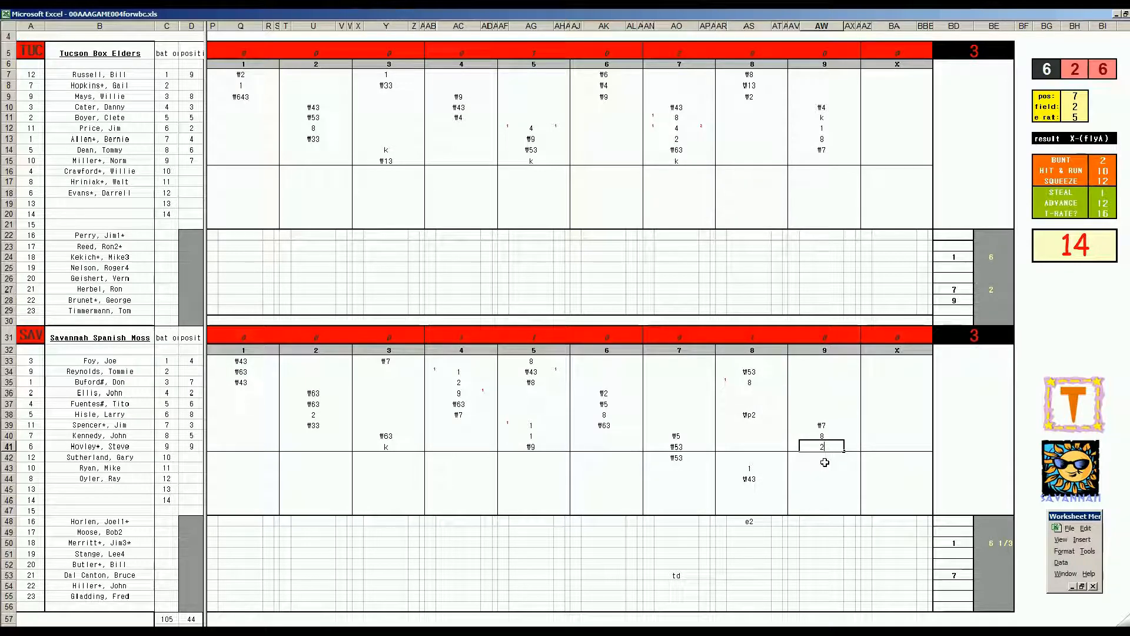
pyautogui.click(1020, 180)
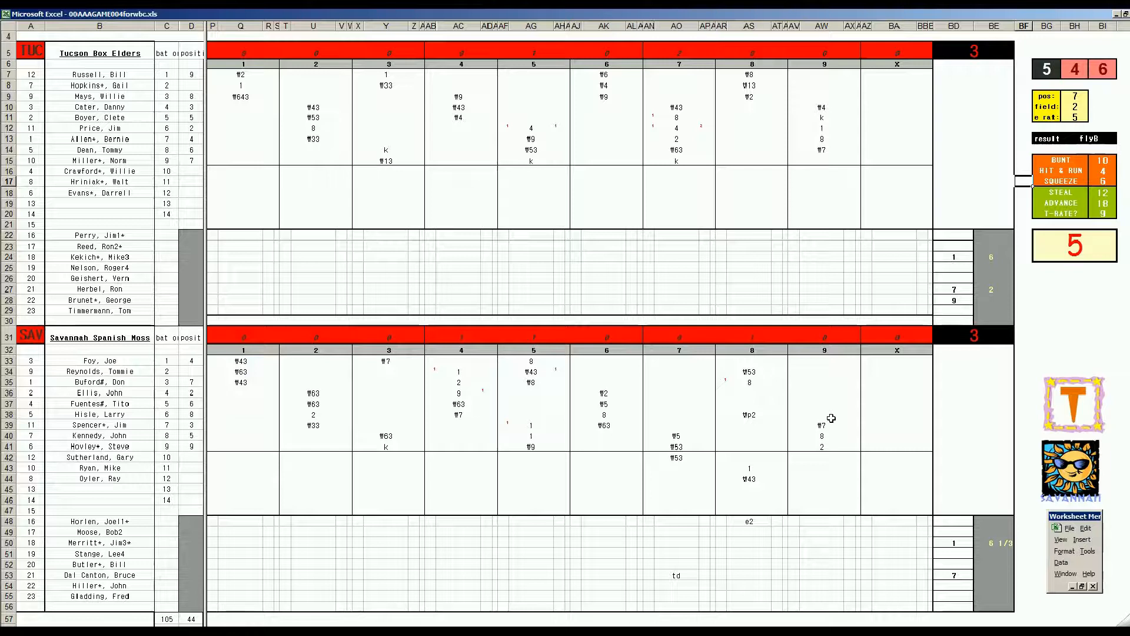
# Step: Record 9 in AW42 for Savannah's ninth inning, with 1 in AX42 for the run batted in and 1 in AV40 for the run
pyautogui.click(814, 457)
pyautogui.write('9')
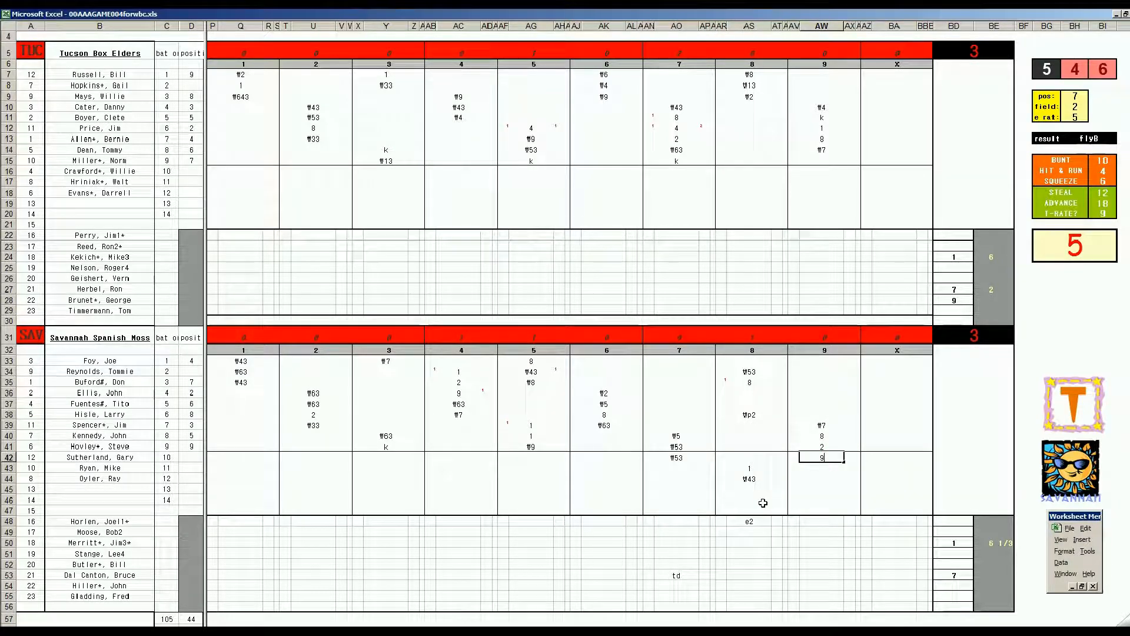
pyautogui.press('Right')
pyautogui.write('1')
pyautogui.press('Left')
pyautogui.press('Left')
pyautogui.press('Up')
pyautogui.press('Up')
pyautogui.write('1')
pyautogui.press('Right')
pyautogui.press('Down')
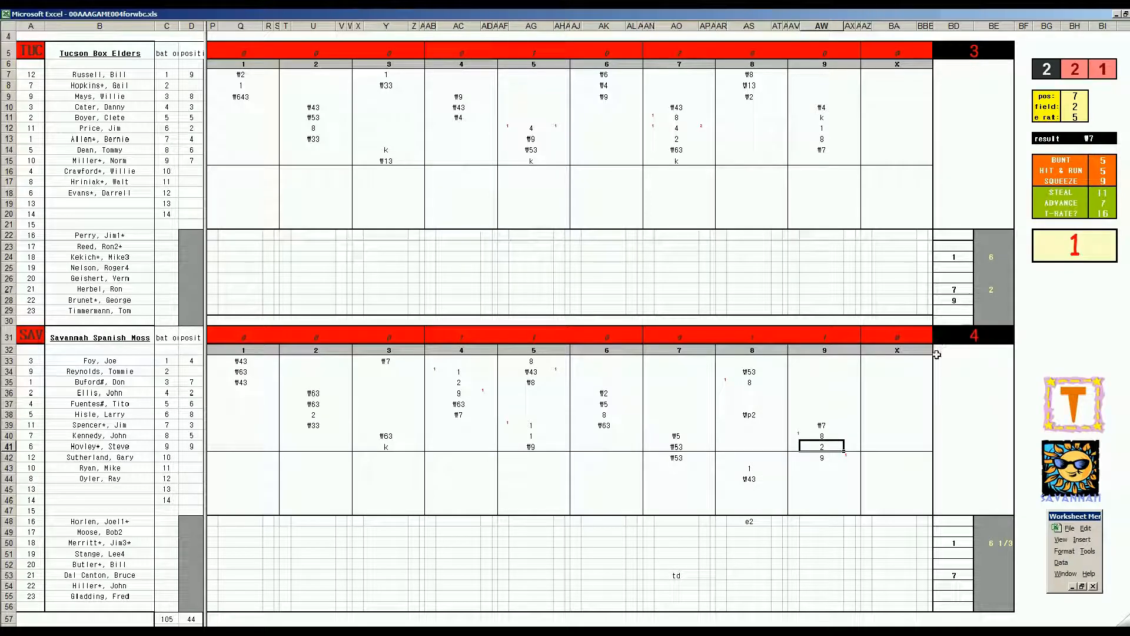
# Step: Enter the final innings pitched: 2 2/3 in BE53 for Savannah and 2/3 in BE28 for Tucson
pyautogui.click(979, 577)
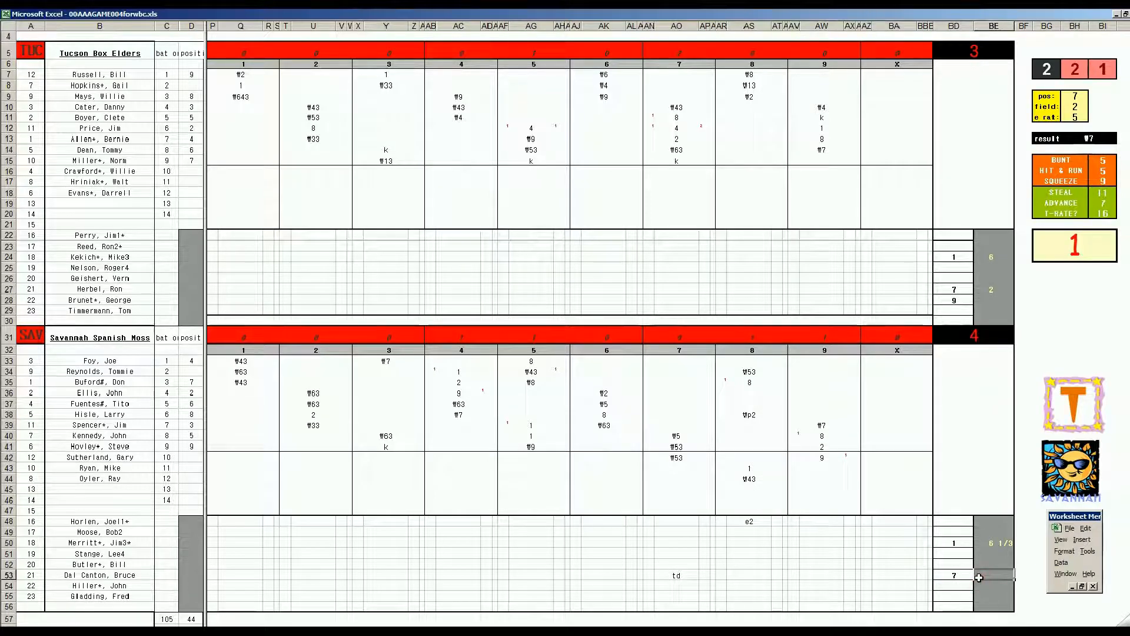
pyautogui.write('2 2/3')
pyautogui.press('Return')
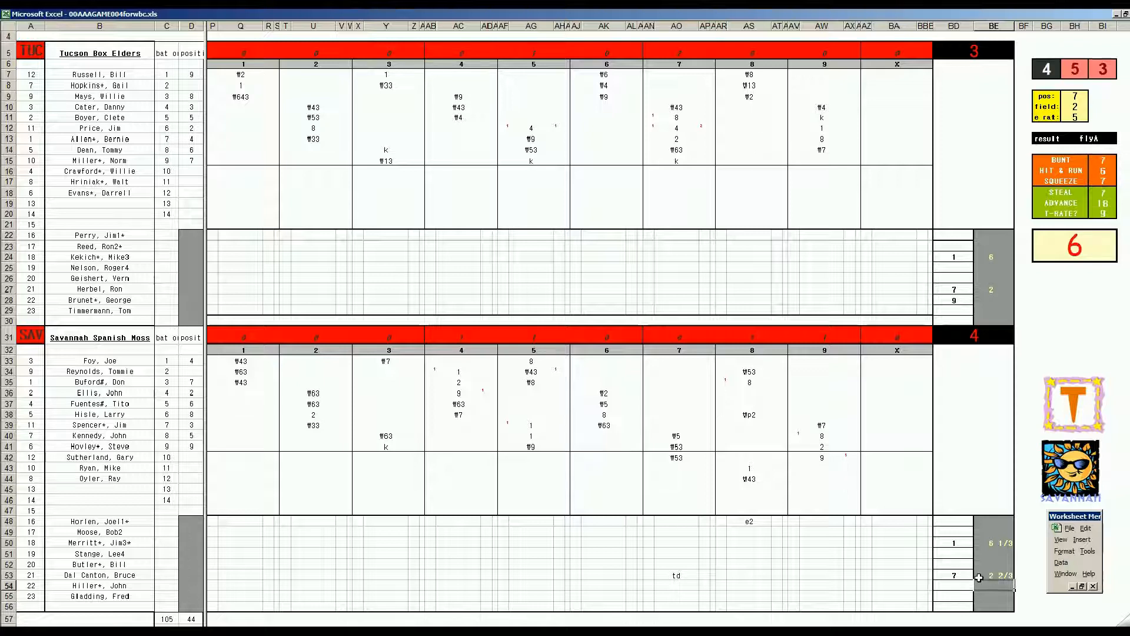
pyautogui.click(990, 301)
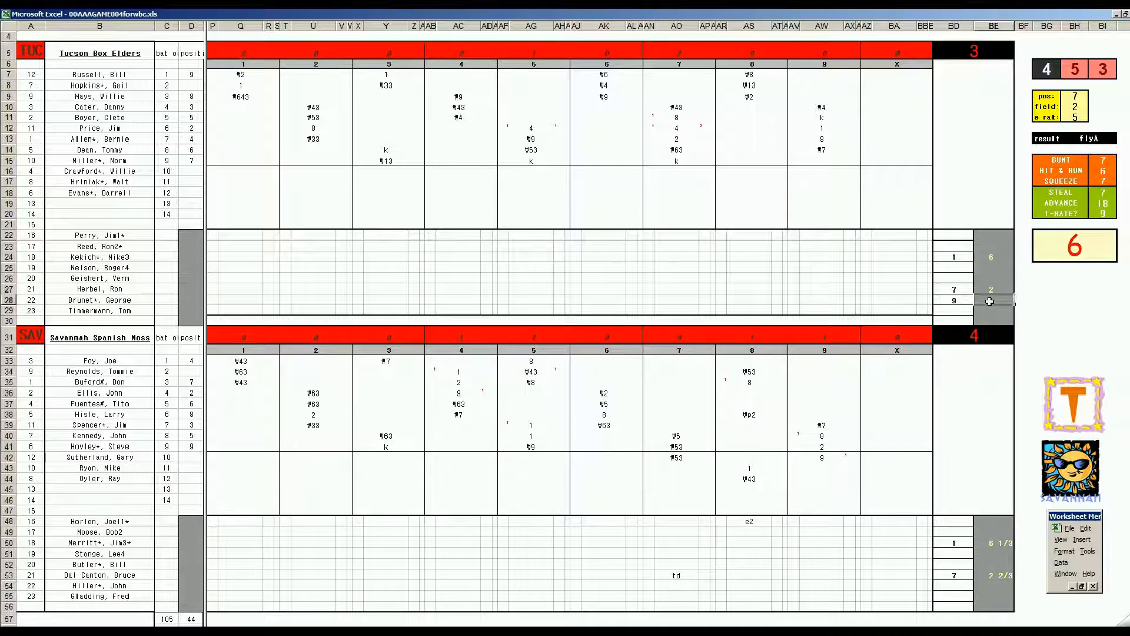
pyautogui.write('2/3')
pyautogui.press('Return')
# Step: Generate the box-score workbook and fill in the row 53 pitcher's line with 1 in E53, 1 in I53, 1 in L53 and 2 in M53
pyautogui.click(166, 555)
pyautogui.hotkey('ctrl', 'e')
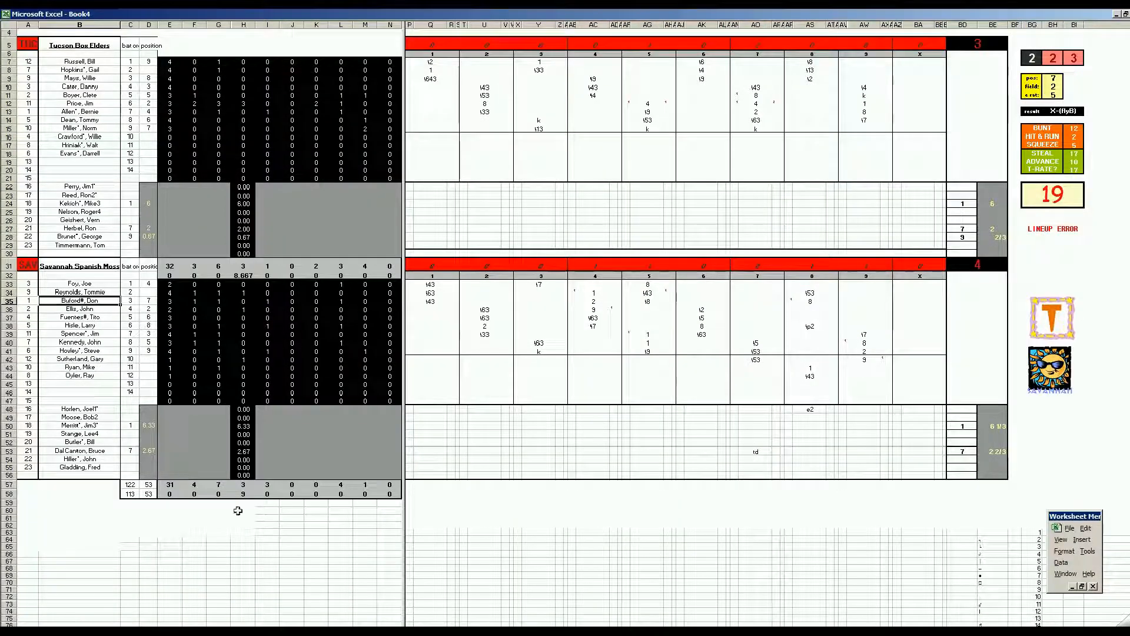
pyautogui.write('1')
pyautogui.press('Tab')
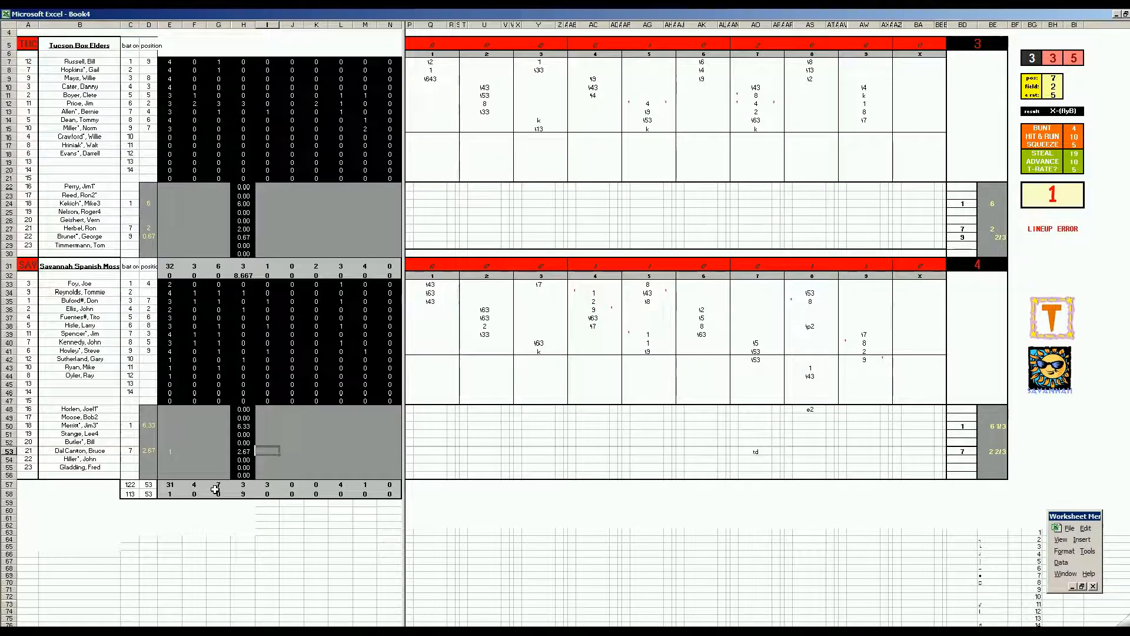
pyautogui.write('1')
pyautogui.press('Right')
pyautogui.press('Right')
pyautogui.press('Right')
pyautogui.write('1')
# Step: Fill in the Savannah starting pitcher's line in row 50 with 5, 3, 3, 2 and 2 in I50 through M50
pyautogui.press('Right')
pyautogui.write('2')
pyautogui.press('Left')
pyautogui.press('Left')
pyautogui.press('Left')
pyautogui.press('Left')
pyautogui.press('Up')
pyautogui.press('Up')
pyautogui.press('Up')
pyautogui.press('Left')
pyautogui.press('Left')
pyautogui.press('Left')
pyautogui.press('Left')
pyautogui.press('Right')
pyautogui.press('Right')
pyautogui.press('Right')
pyautogui.press('Right')
pyautogui.press('Right')
pyautogui.press('Left')
pyautogui.write('5')
pyautogui.press('Right')
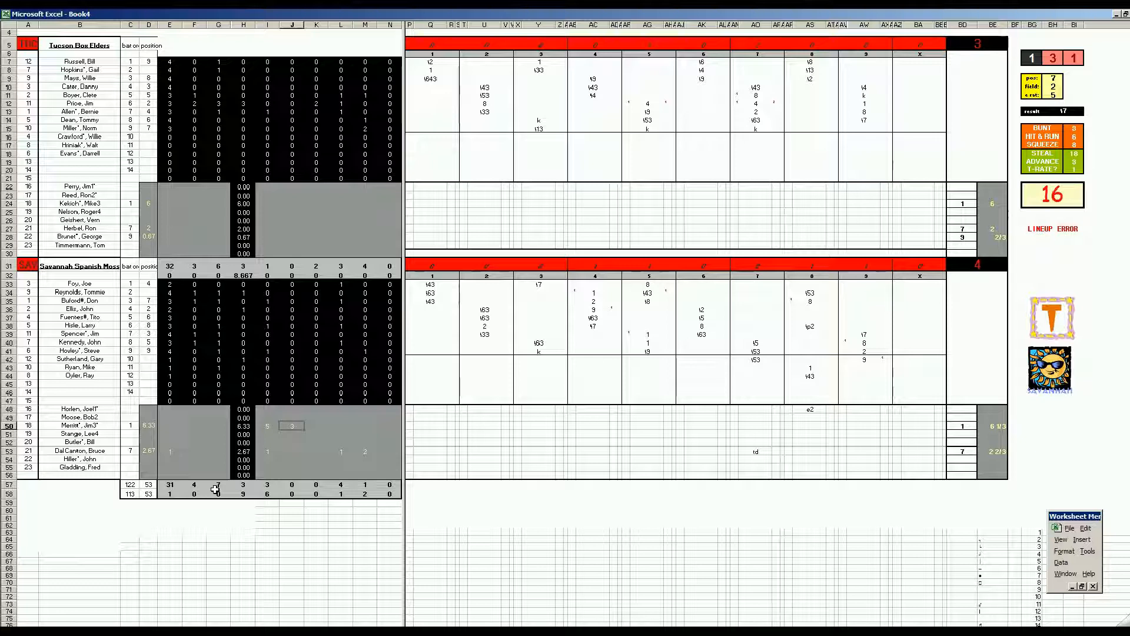
pyautogui.press('Tab')
pyautogui.write('3')
pyautogui.press('Tab')
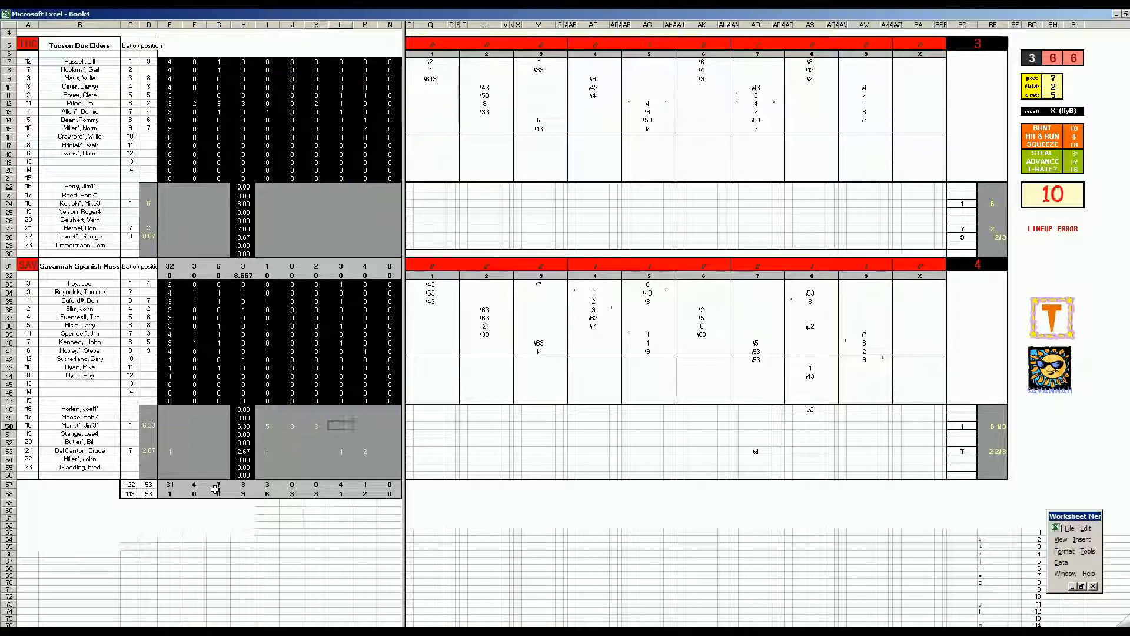
pyautogui.write('2')
pyautogui.press('Tab')
pyautogui.write('2')
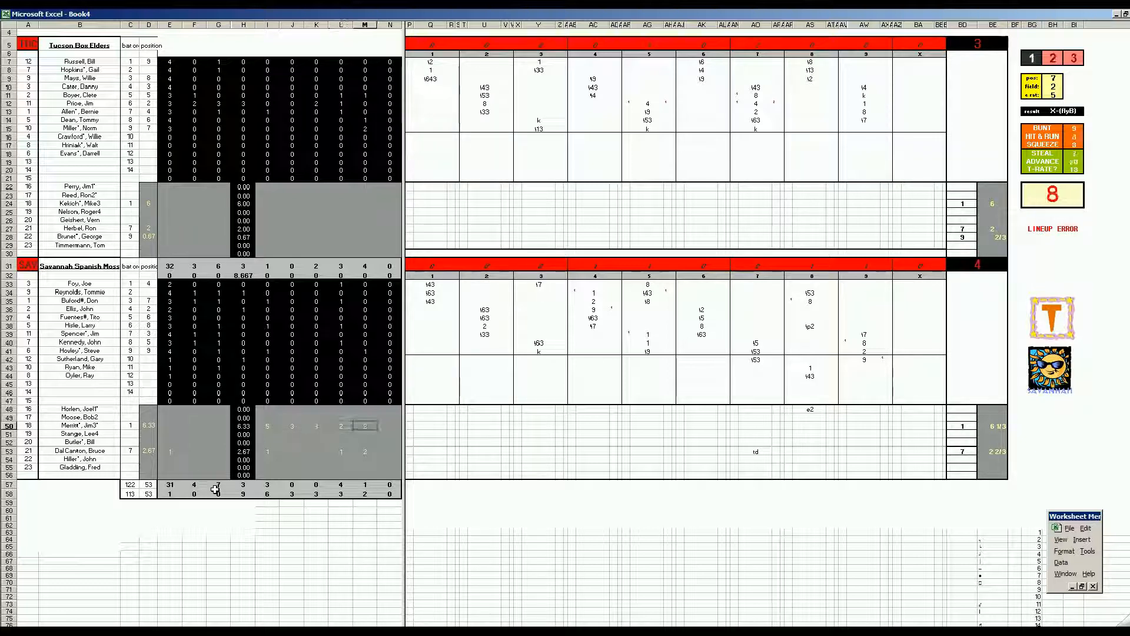
pyautogui.press('Return')
# Step: Fill in the last Tucson pitcher's line in row 28 with 1 in F28 and 1 in each cell from I28 to L28
pyautogui.press('Left')
pyautogui.press('Up')
pyautogui.press('Up')
pyautogui.press('Up')
pyautogui.press('Up')
pyautogui.press('Up')
pyautogui.press('Up')
pyautogui.press('Up')
pyautogui.press('Up')
pyautogui.press('Up')
pyautogui.press('Up')
pyautogui.press('Up')
pyautogui.press('Up')
pyautogui.press('Up')
pyautogui.press('Up')
pyautogui.press('Up')
pyautogui.press('Up')
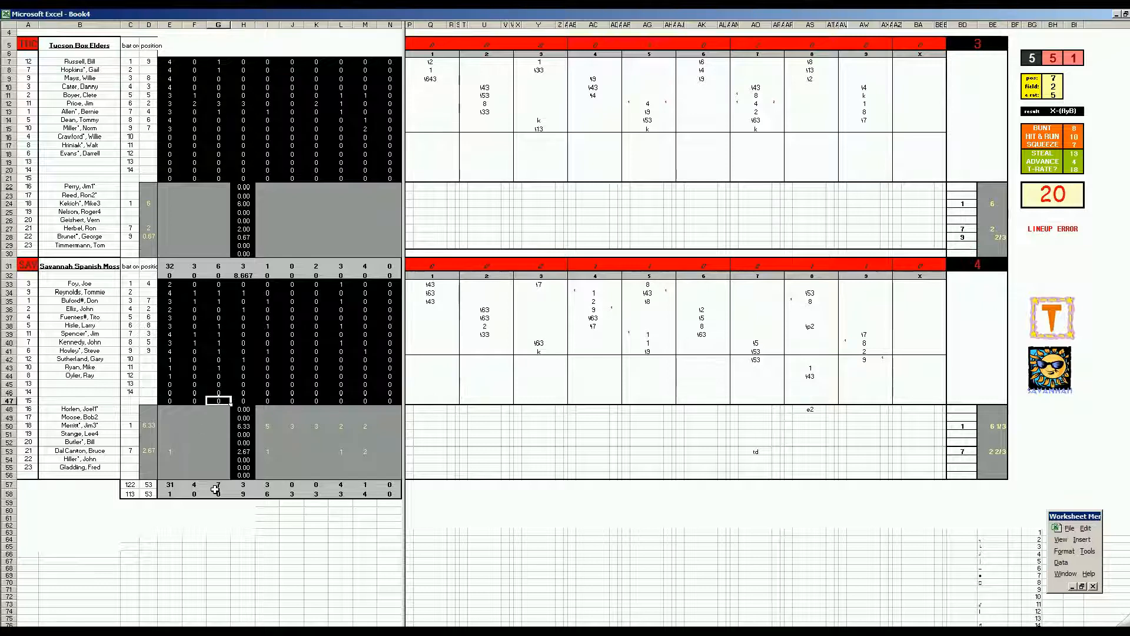
pyautogui.press('Up')
pyautogui.press('Up')
pyautogui.press('Up')
pyautogui.press('Up')
pyautogui.press('Up')
pyautogui.press('Left')
pyautogui.press('Up')
pyautogui.write('1')
pyautogui.press('Tab')
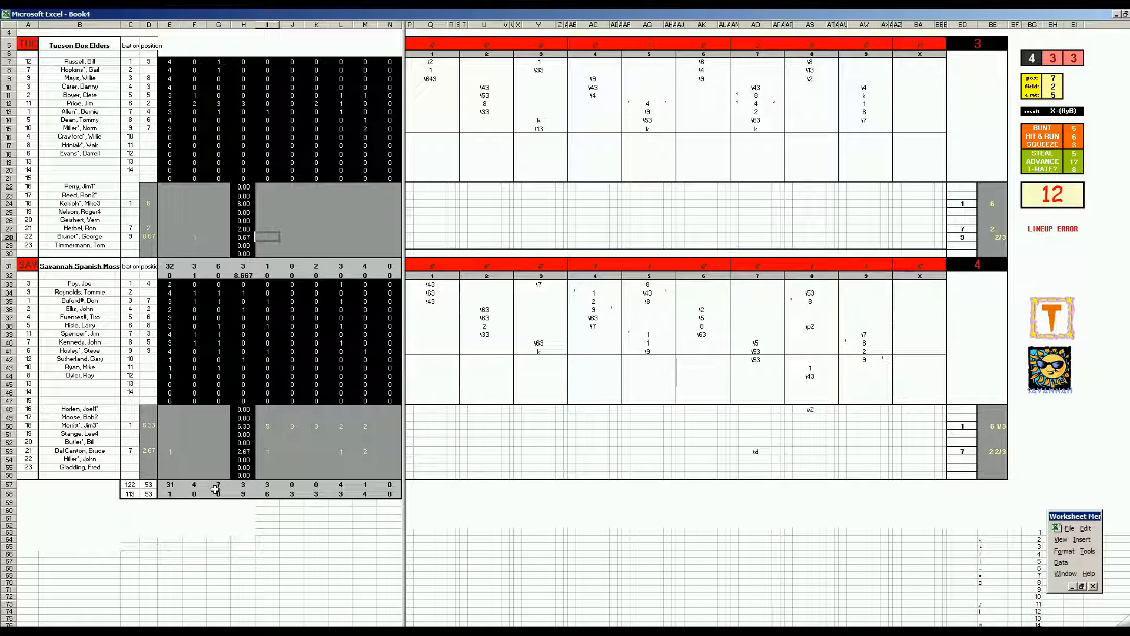
pyautogui.write('1')
pyautogui.press('Tab')
pyautogui.write('1')
pyautogui.press('Tab')
pyautogui.write('1')
pyautogui.press('Tab')
pyautogui.write('1')
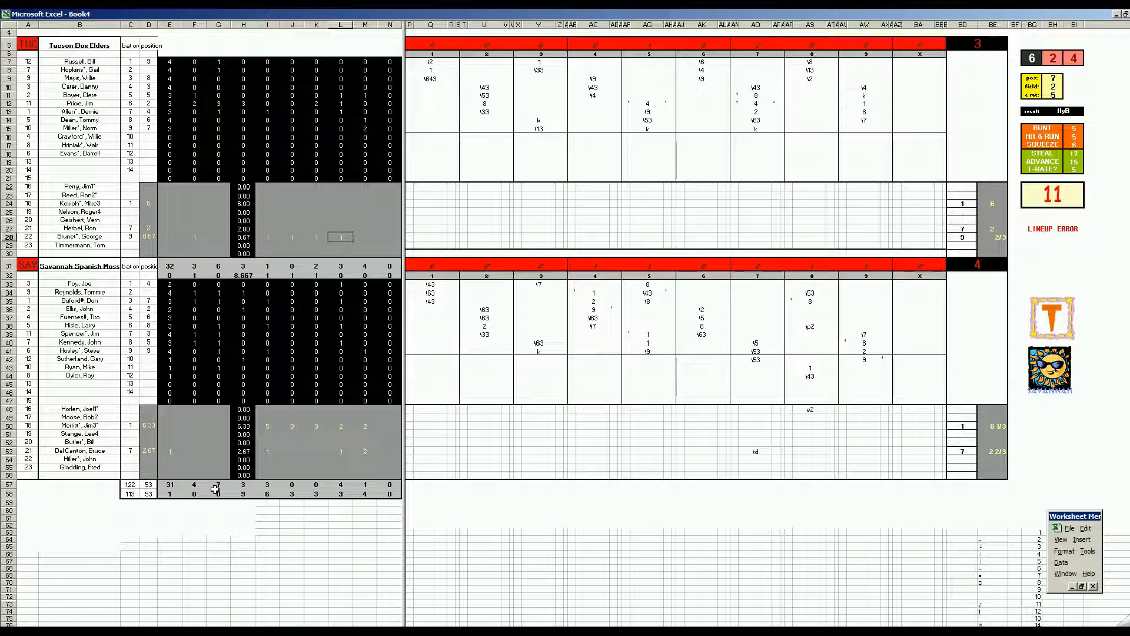
# Step: Fill in the Tucson reliever's line in row 27 with 1 in I27, J27 and L27
pyautogui.hotkey('shift', 'Return')
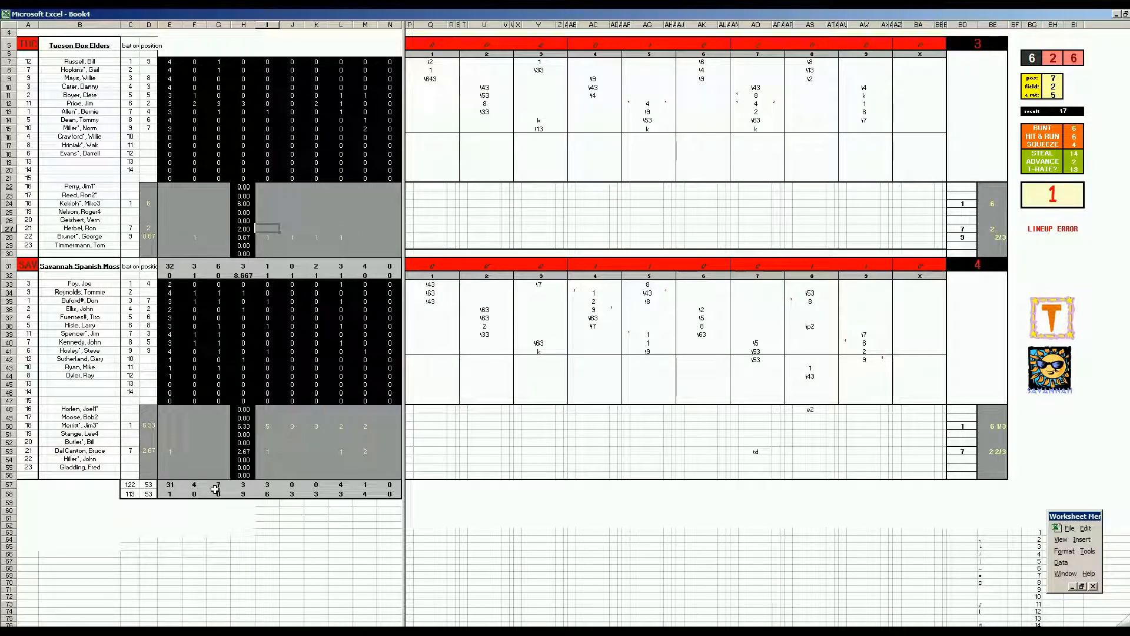
pyautogui.write('1')
pyautogui.press('Tab')
pyautogui.write('1')
pyautogui.press('Tab')
pyautogui.press('Tab')
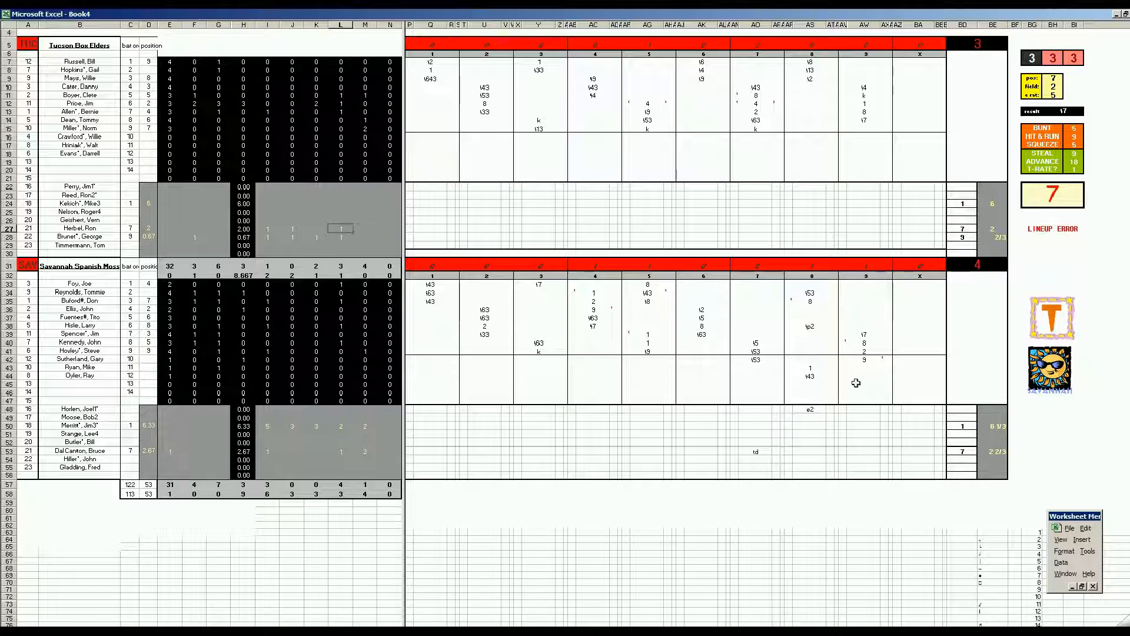
# Step: Fill in the Tucson starting pitcher's line in row 24 with 5, 2, 2, 2 and 1 in I24 through M24
pyautogui.click(198, 207)
pyautogui.press('Right')
pyautogui.write('5')
pyautogui.press('Right')
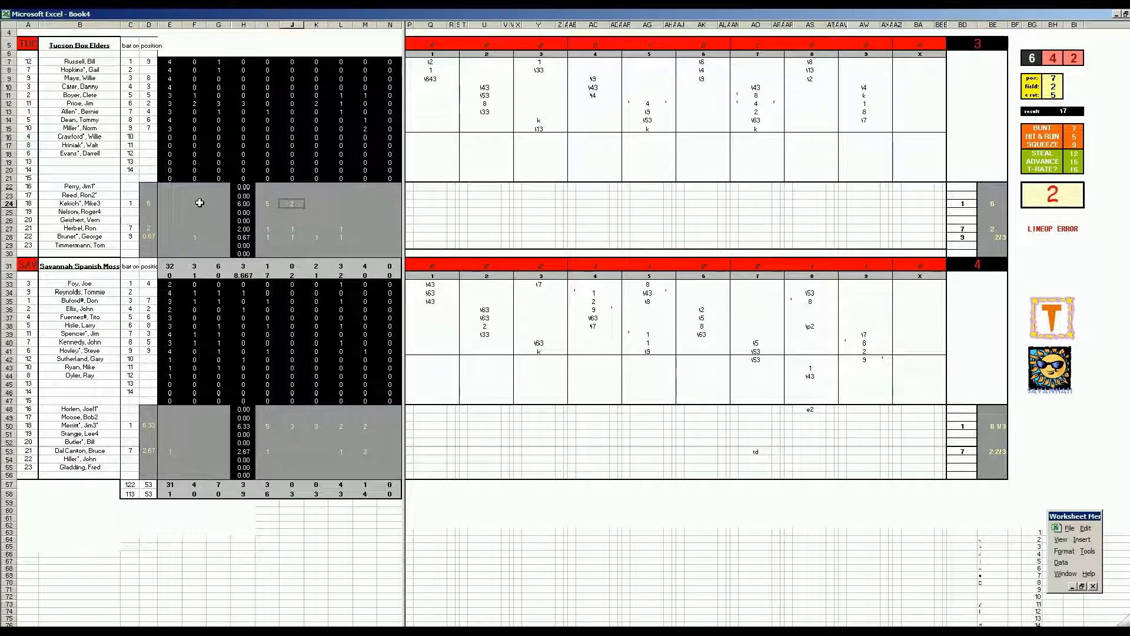
pyautogui.press('Tab')
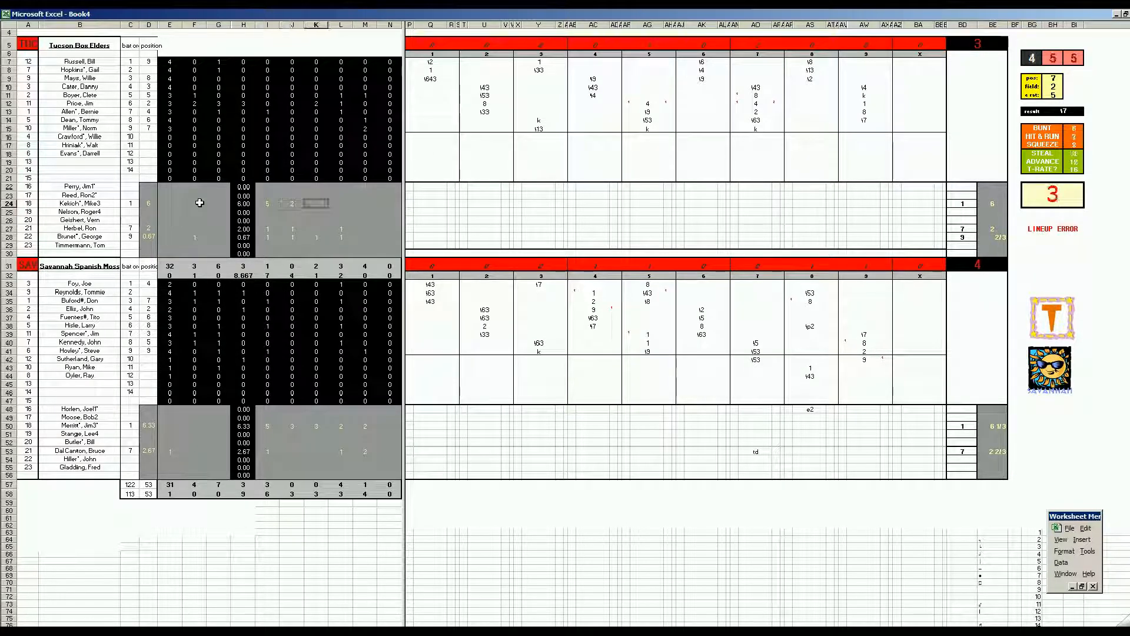
pyautogui.write('2')
pyautogui.press('Tab')
pyautogui.write('2')
pyautogui.press('Tab')
pyautogui.write('1')
pyautogui.press('Return')
pyautogui.click(196, 220)
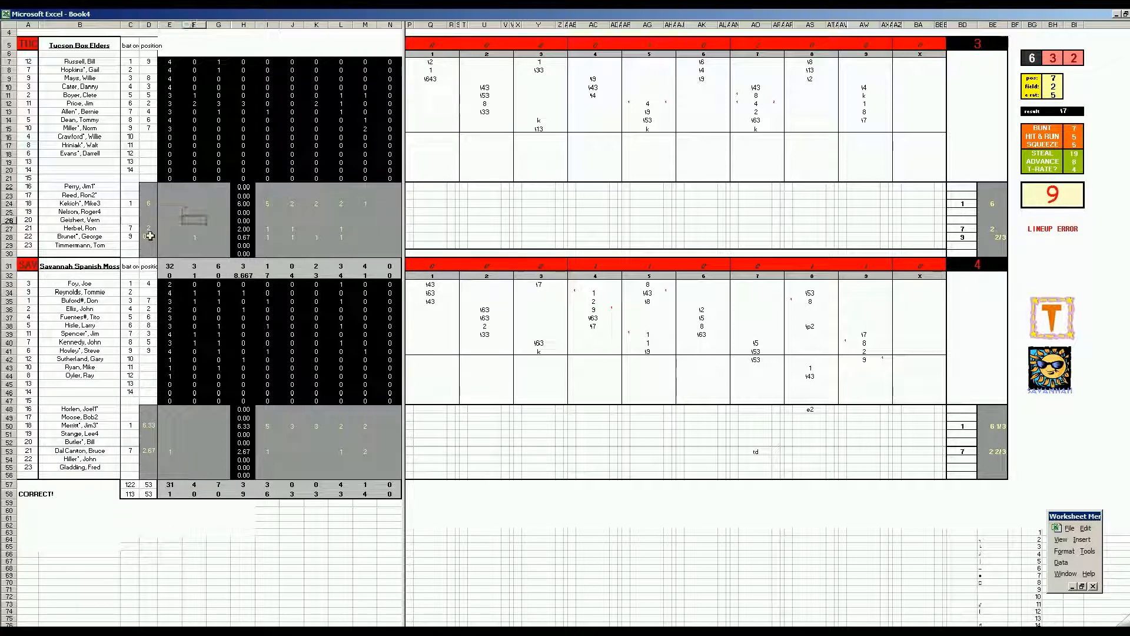
pyautogui.click(200, 435)
pyautogui.click(201, 450)
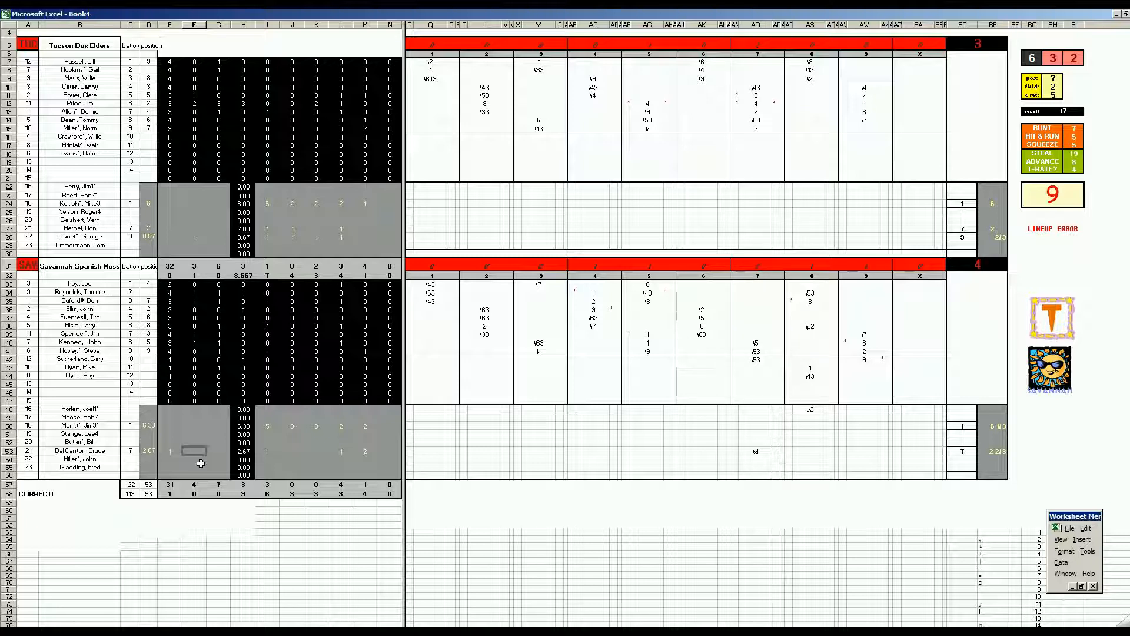
# Step: Save the finished game workbook as 43savtuc.xls in the wbc folder
pyautogui.hotkey('ctrl', 's')
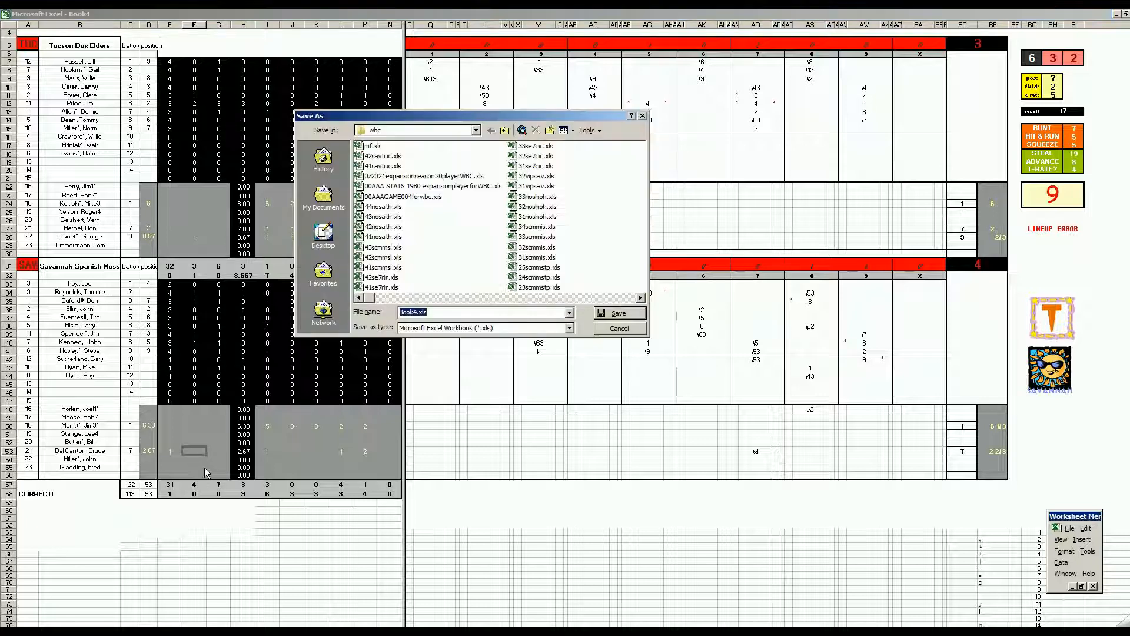
pyautogui.click(383, 156)
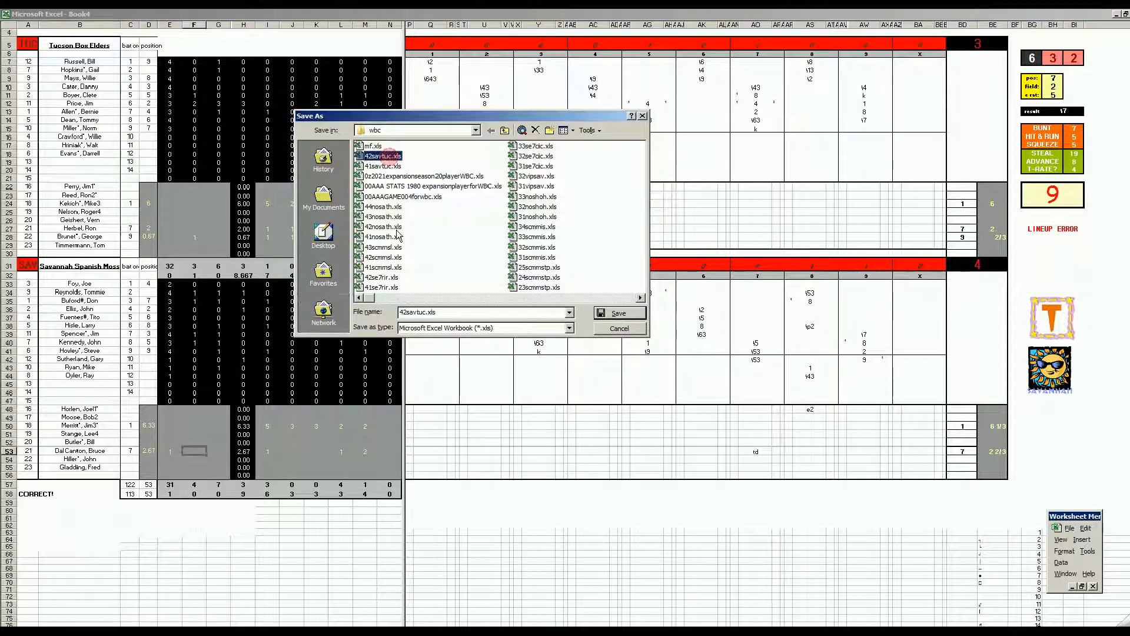
pyautogui.click(403, 312)
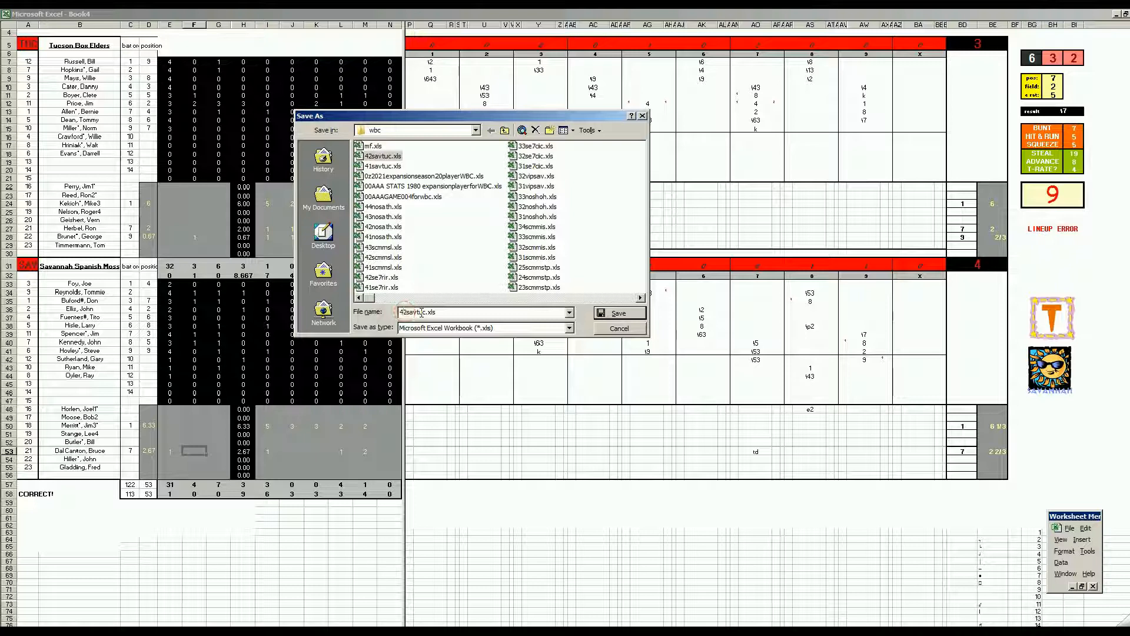
pyautogui.write('3')
pyautogui.press('Delete')
pyautogui.press('Return')
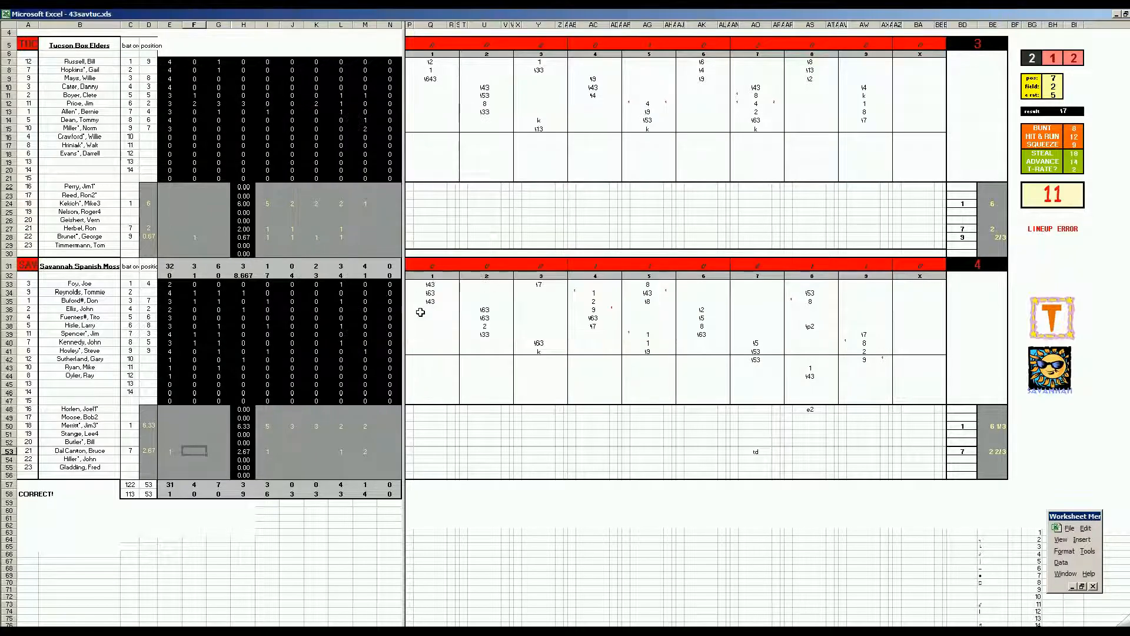
# Step: Save the workbook again under the name mf.xls, replacing the existing file
pyautogui.press('F12')
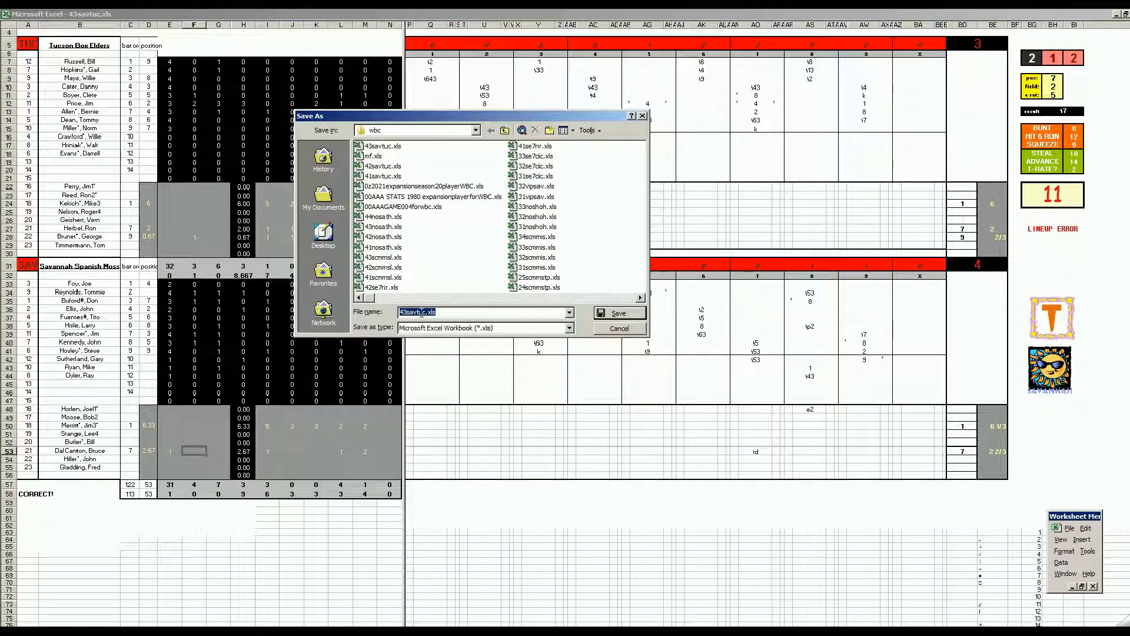
pyautogui.write('mf.xls')
pyautogui.press('Return')
pyautogui.press('y')
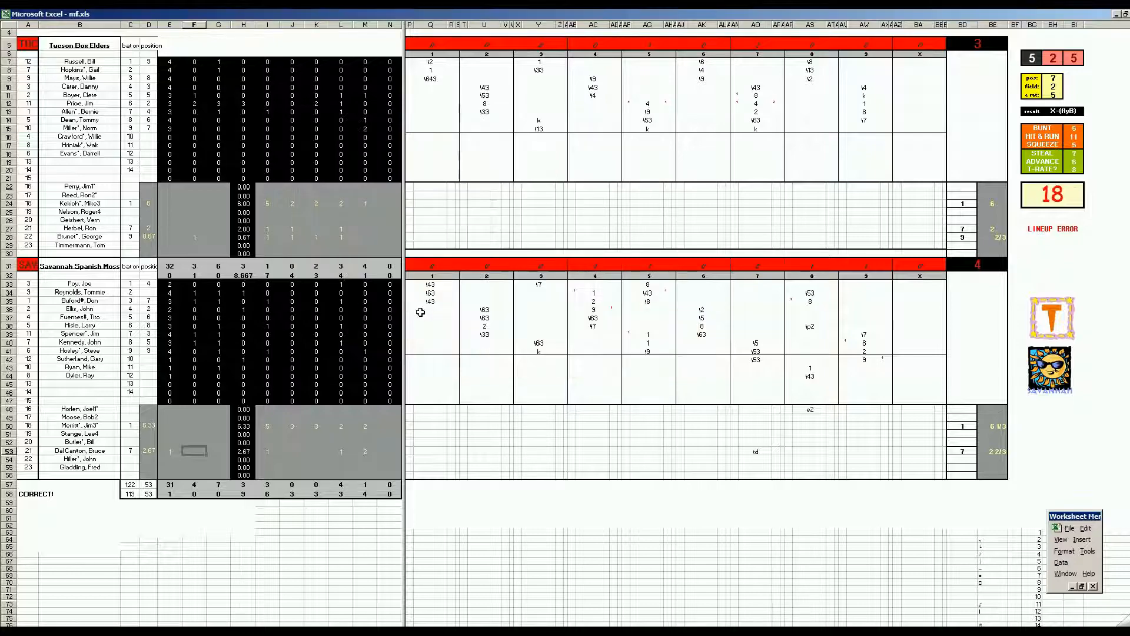
# Step: Switch to the 00AAA STATS 1980 workbook and paste the Tucson Box Elders block E293:N315 into the Game 3 columns starting at BB293
pyautogui.hotkey('ctrl', 'm')
pyautogui.press('n')
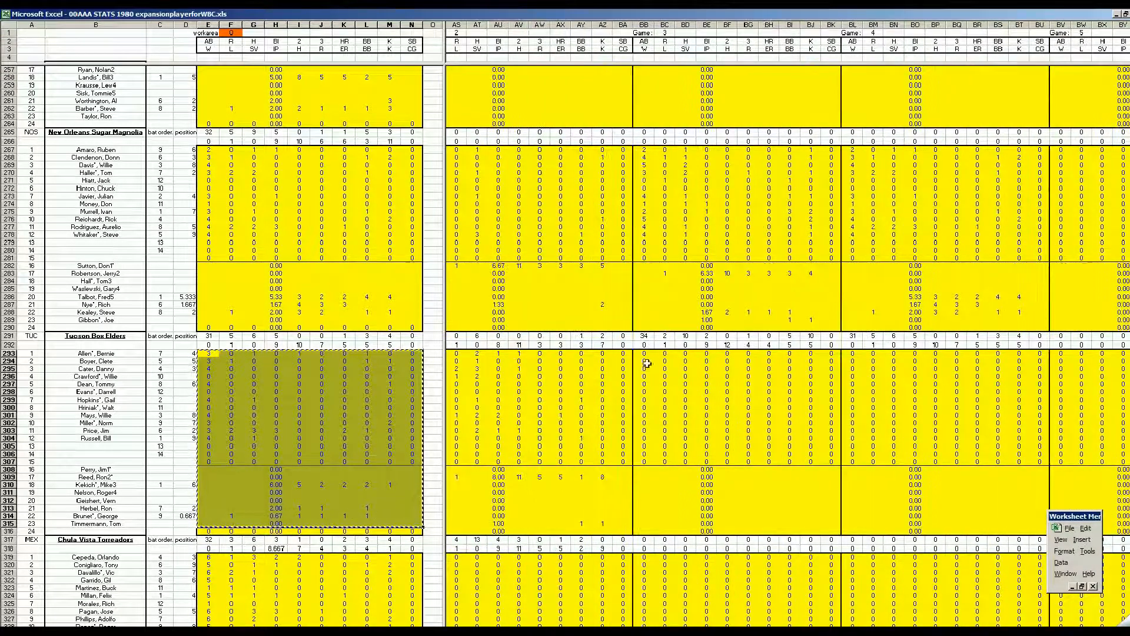
pyautogui.rightClick(645, 354)
pyautogui.click(660, 387)
pyautogui.click(391, 430)
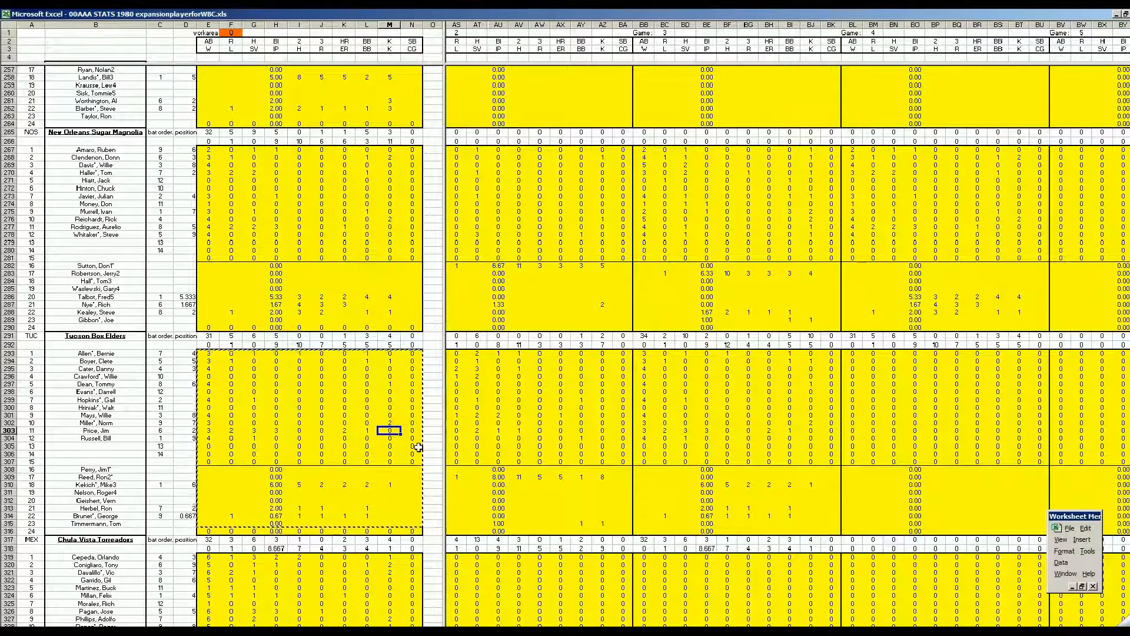
# Step: Copy the Savannah Spanish Moss block E137:N159 and paste it into the Game 3 columns starting at BB137
pyautogui.hotkey('ctrl', 's')
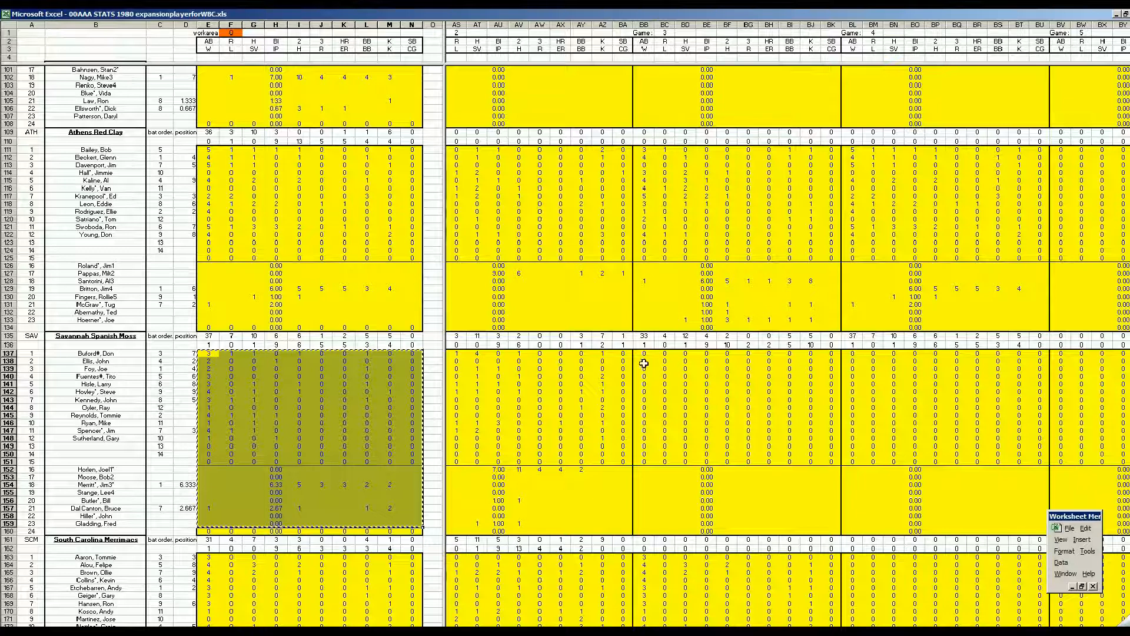
pyautogui.rightClick(643, 356)
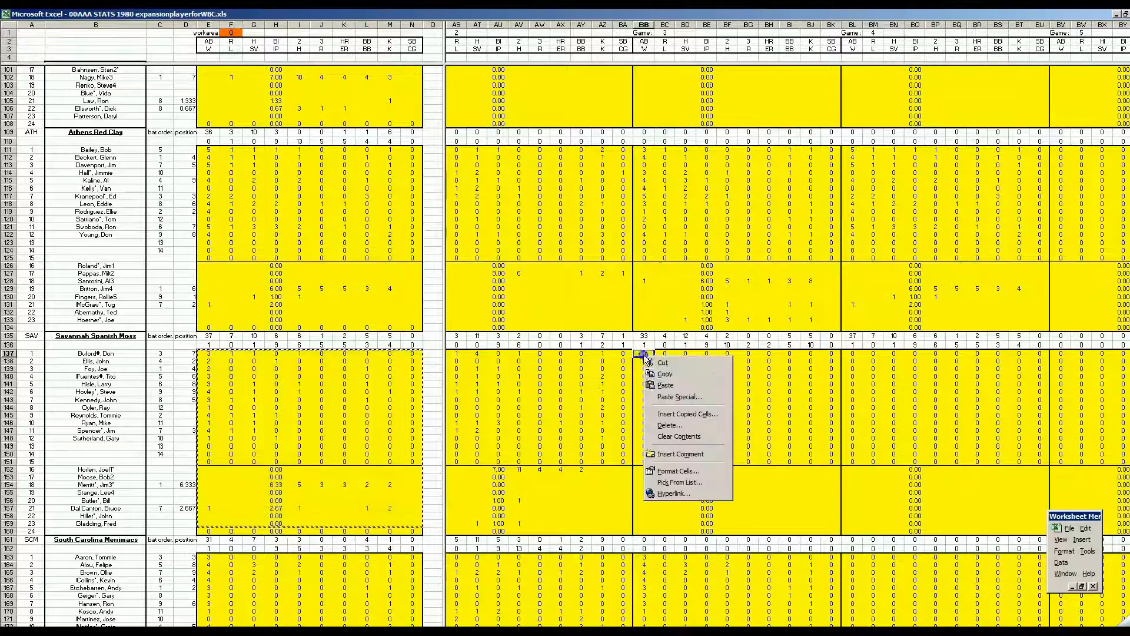
pyautogui.click(662, 382)
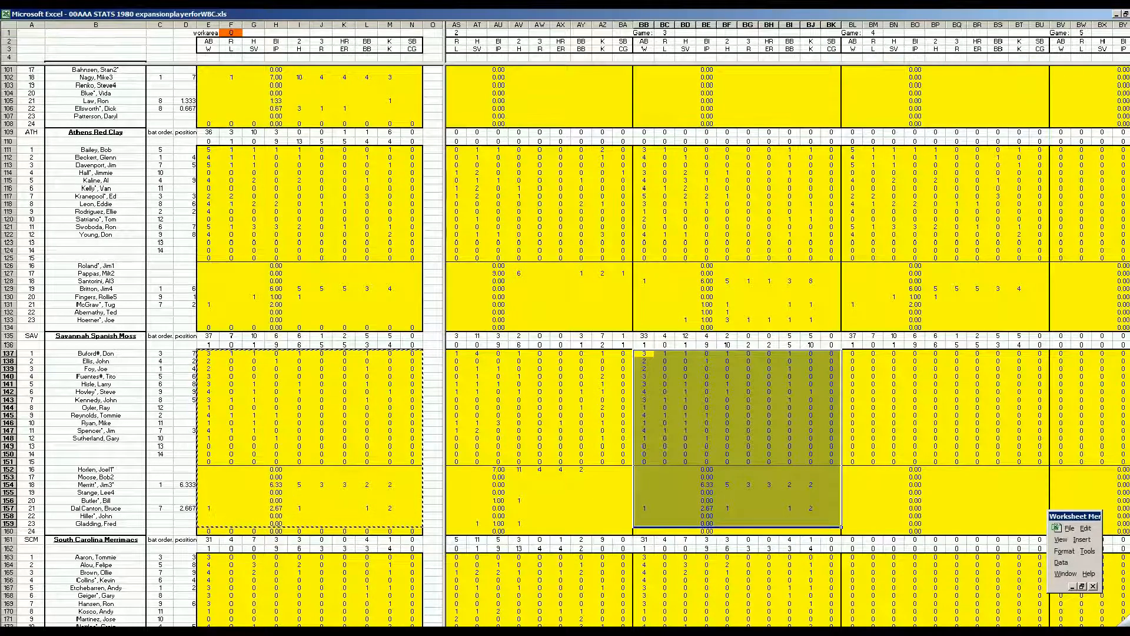
# Step: Check the batting average and ERA of Savannah Spanish Moss and Tucson Box Elders beside the TOTAL columns
pyautogui.moveTo(633, 629); pyautogui.dragTo(904, 630)
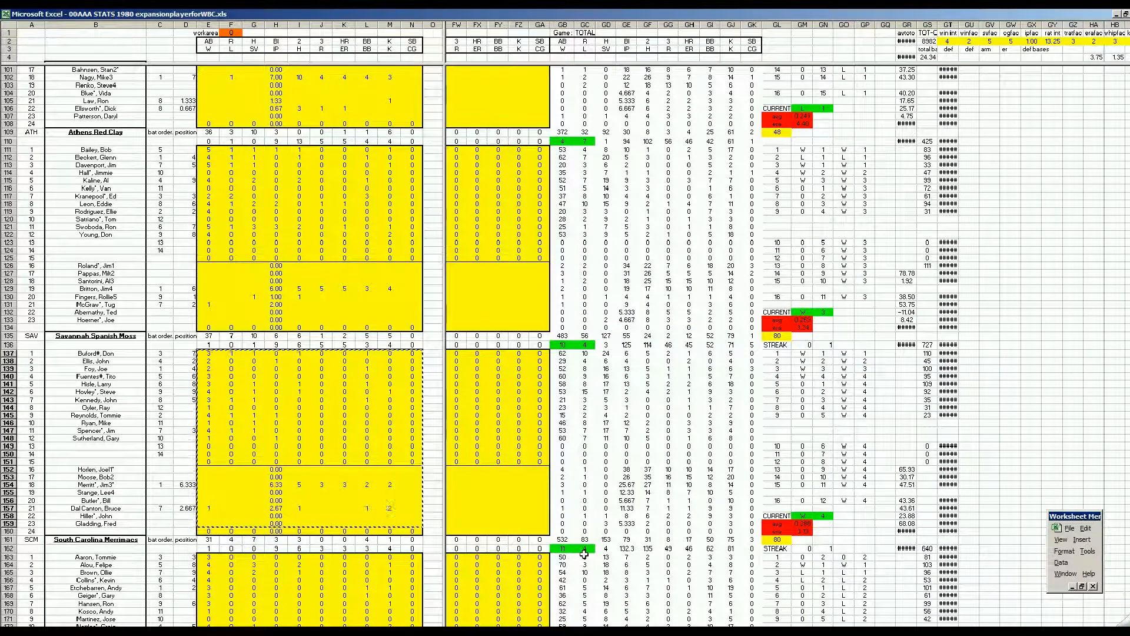
pyautogui.click(803, 523)
pyautogui.click(802, 532)
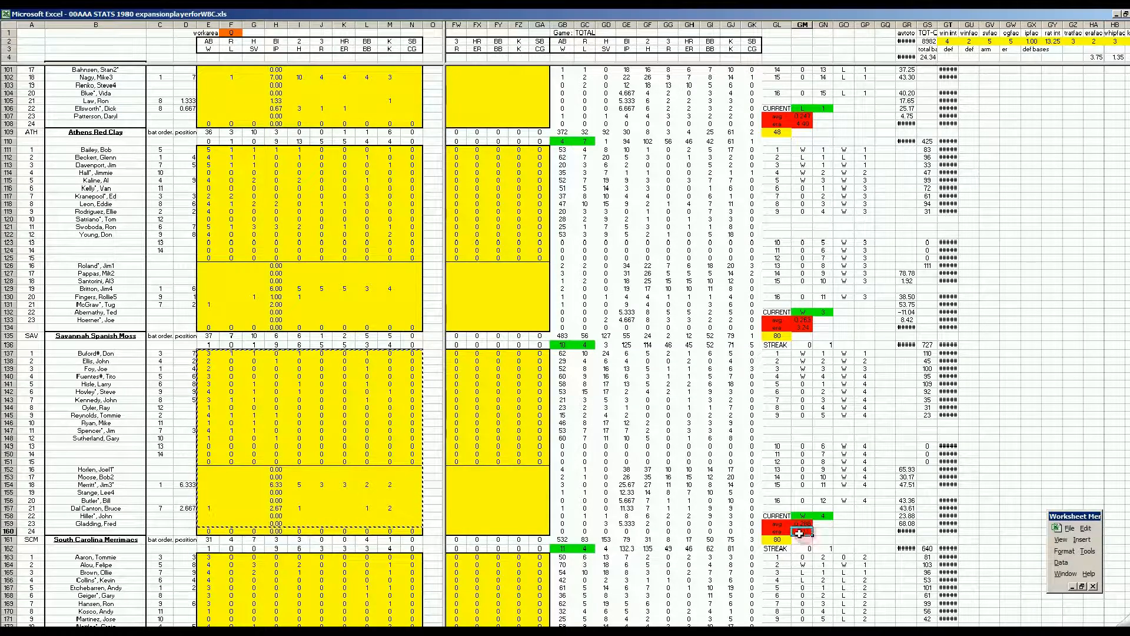
pyautogui.click(517, 508)
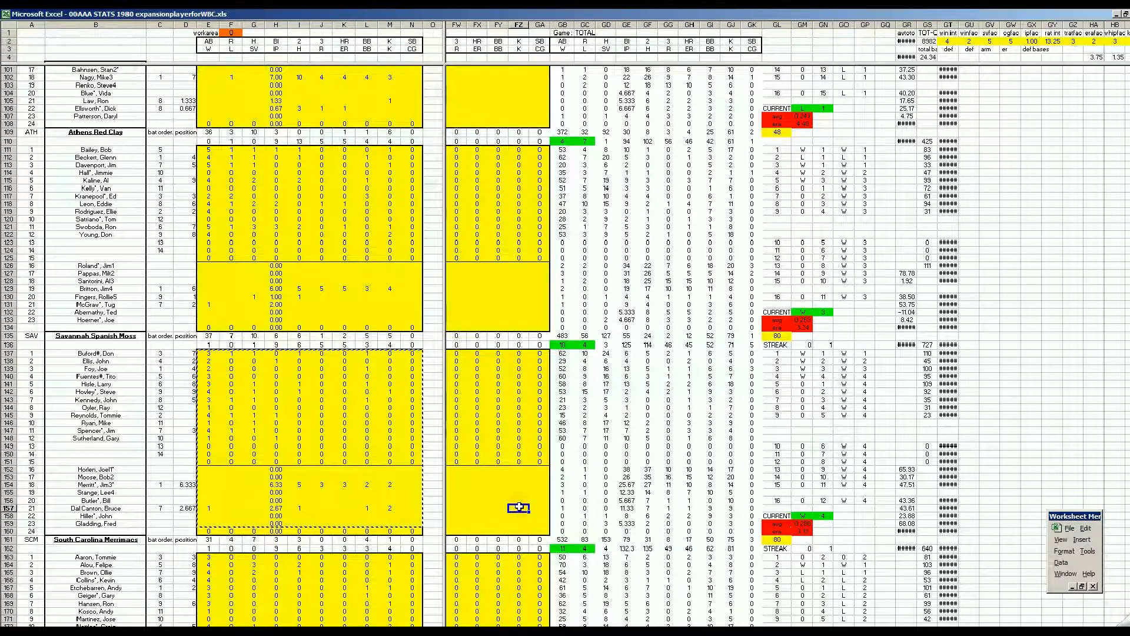
pyautogui.click(498, 500)
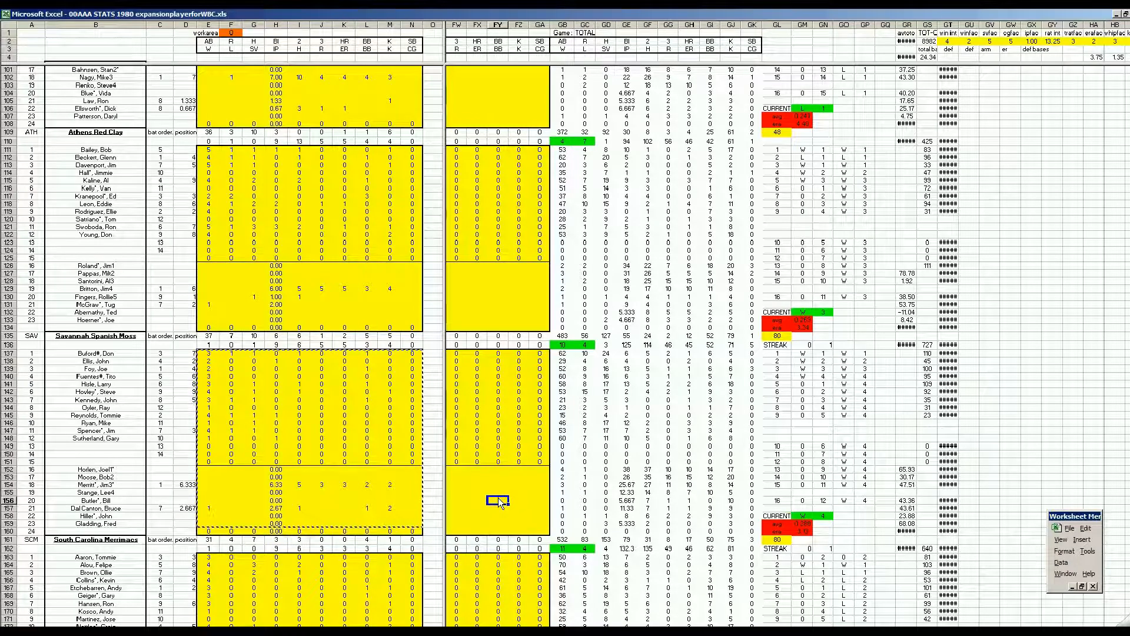
pyautogui.press('pagedown')
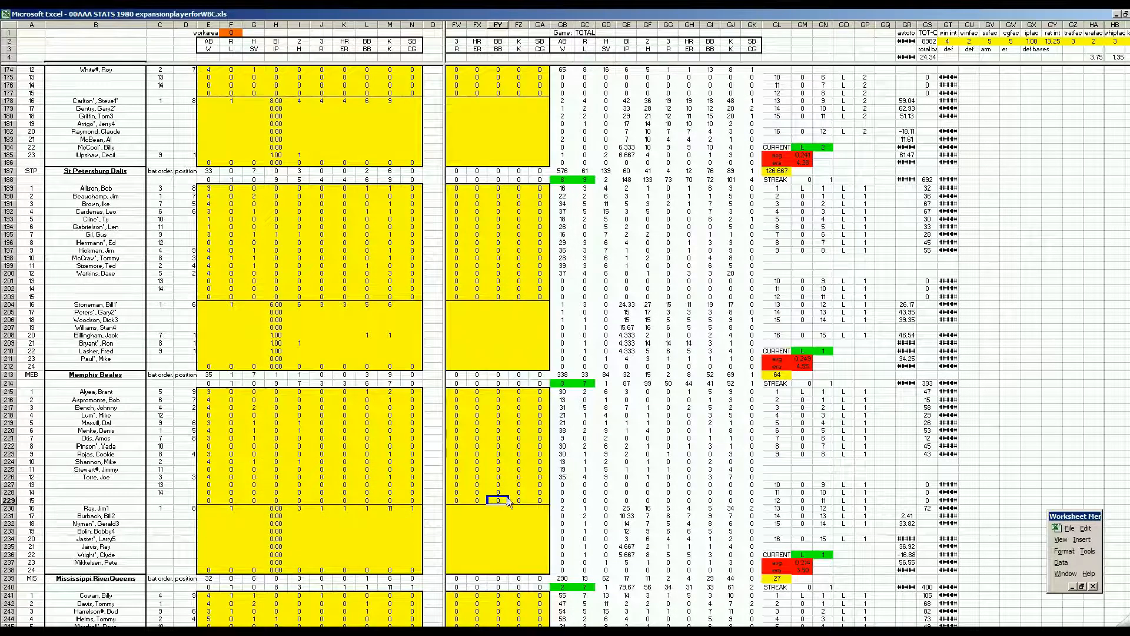
pyautogui.scroll(-8, 557, 469)
pyautogui.scroll(-20, 557, 468)
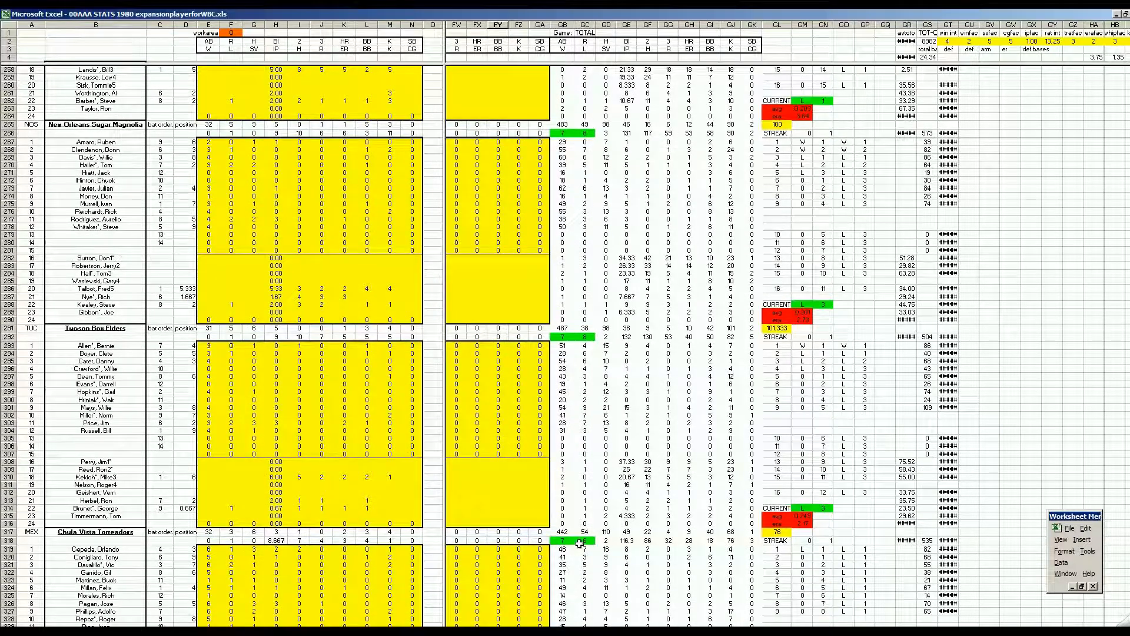
pyautogui.click(806, 516)
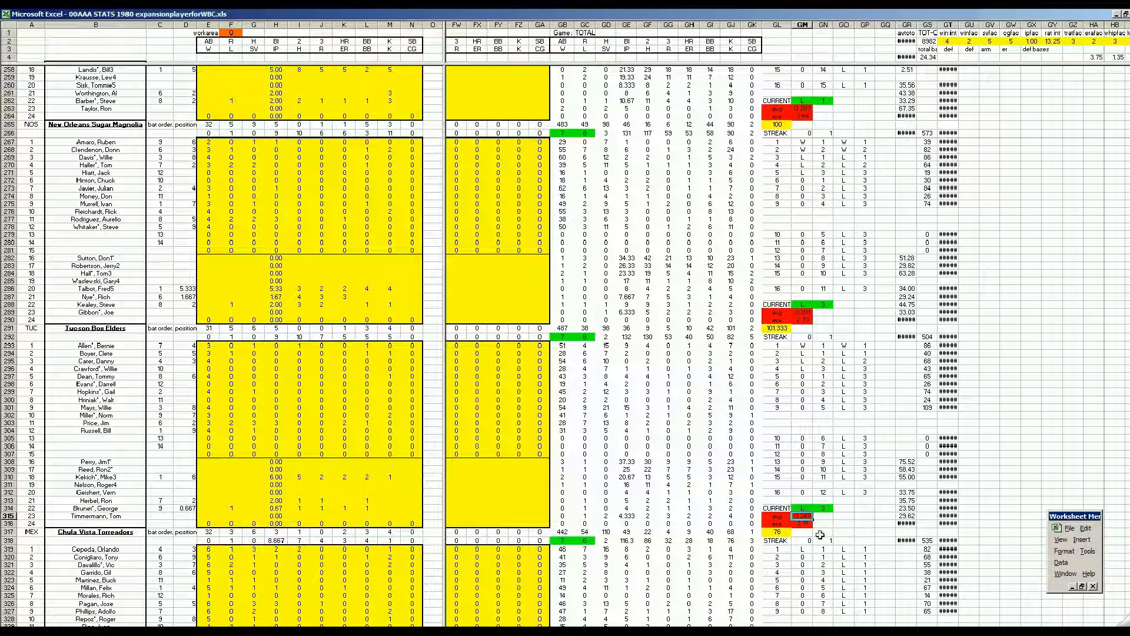
pyautogui.press('Down')
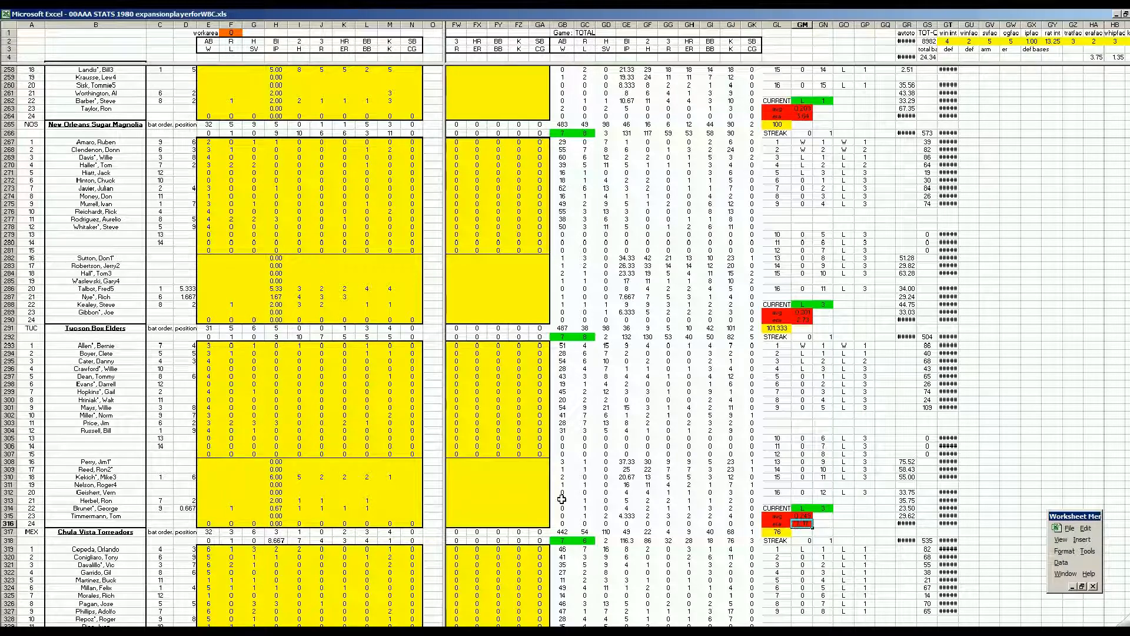
# Step: Check the league-wide batting average and ERA in GL842 and GL843 below the last team's totals
pyautogui.click(521, 478)
pyautogui.press('pagedown')
pyautogui.press('pagedown')
pyautogui.press('pagedown')
pyautogui.press('pagedown')
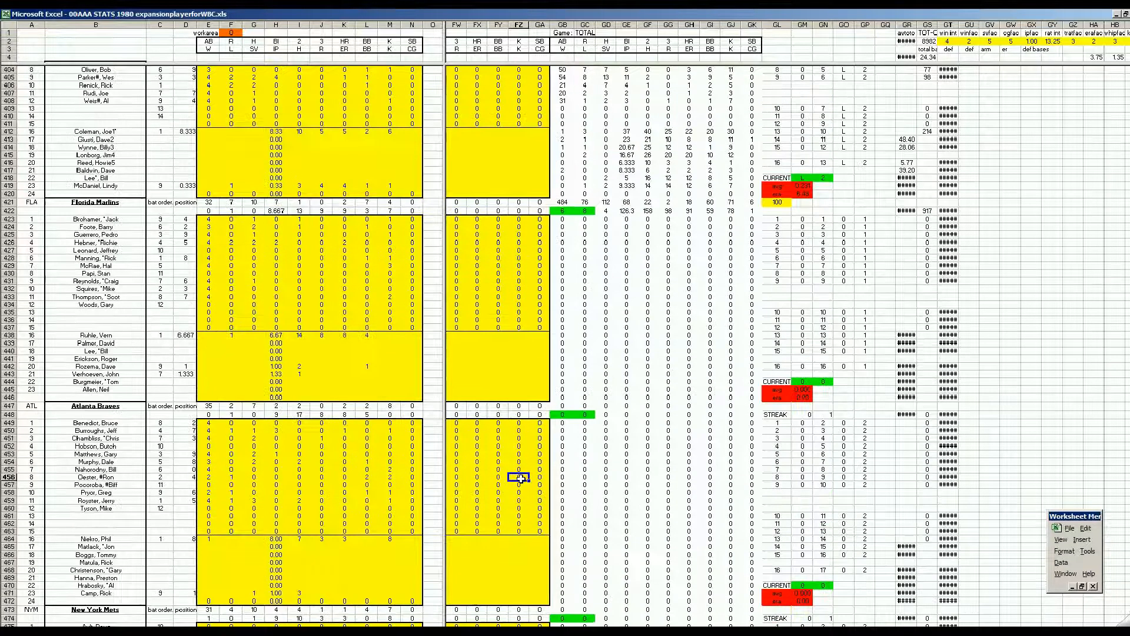
pyautogui.press('pagedown')
pyautogui.press('pagedown')
pyautogui.press('pagedown')
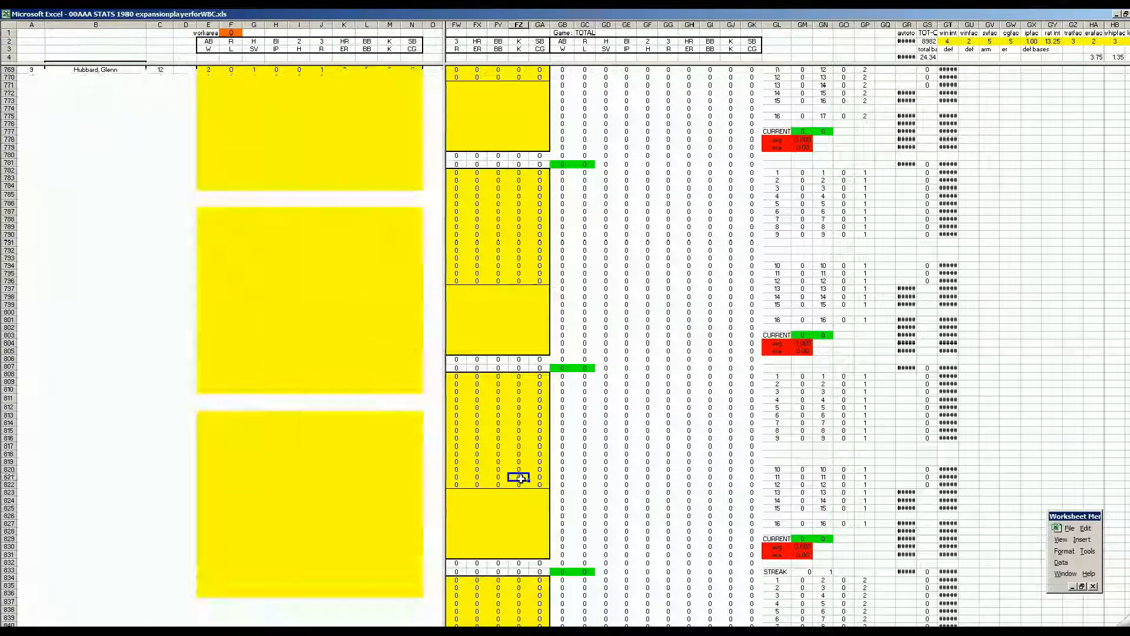
pyautogui.scroll(-6, 521, 478)
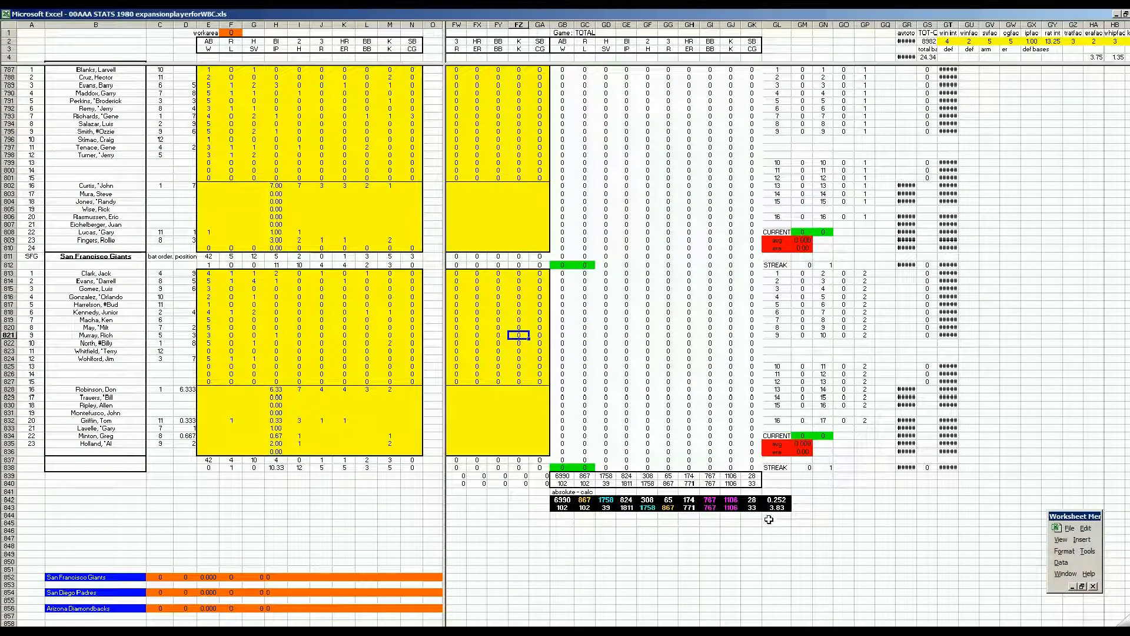
pyautogui.click(778, 500)
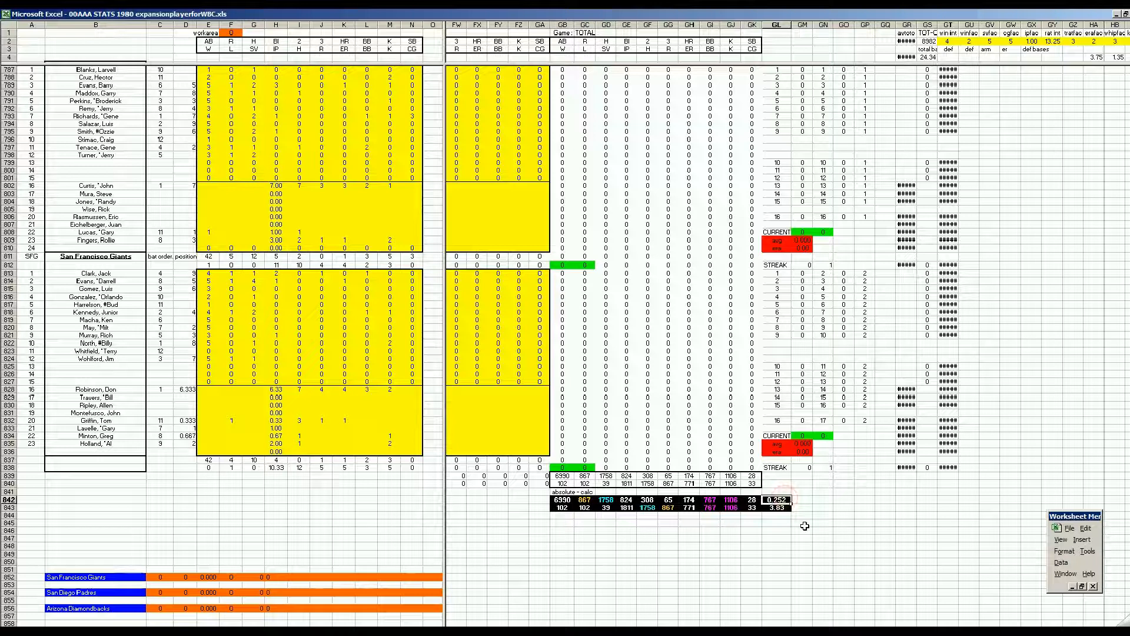
pyautogui.press('Down')
# Step: Switch to the 0z2021expansionseason20playerWBC.xls workbook and set Savannah's updated record in H42 to 11-4
pyautogui.hotkey('alt', 'Tab')
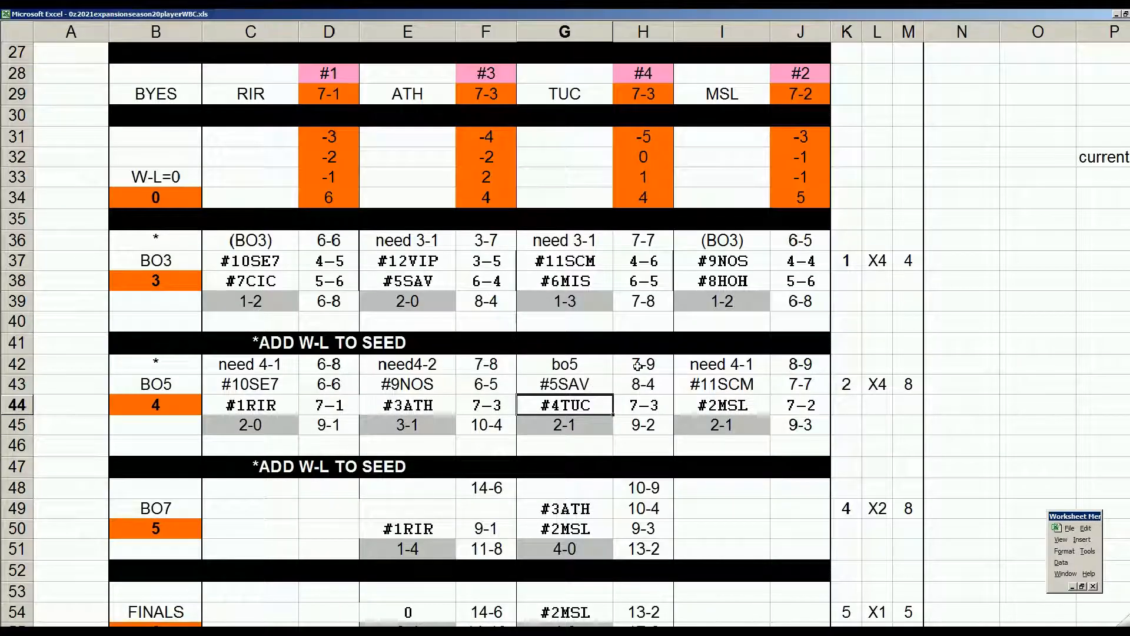
pyautogui.click(641, 370)
pyautogui.write('11-4')
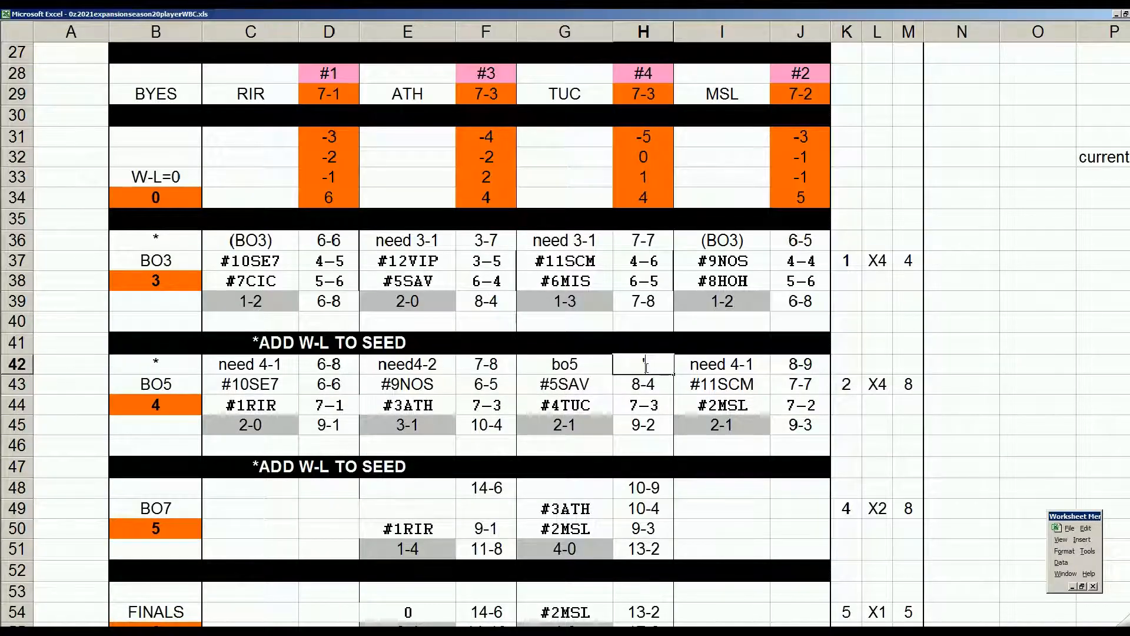
pyautogui.press('Return')
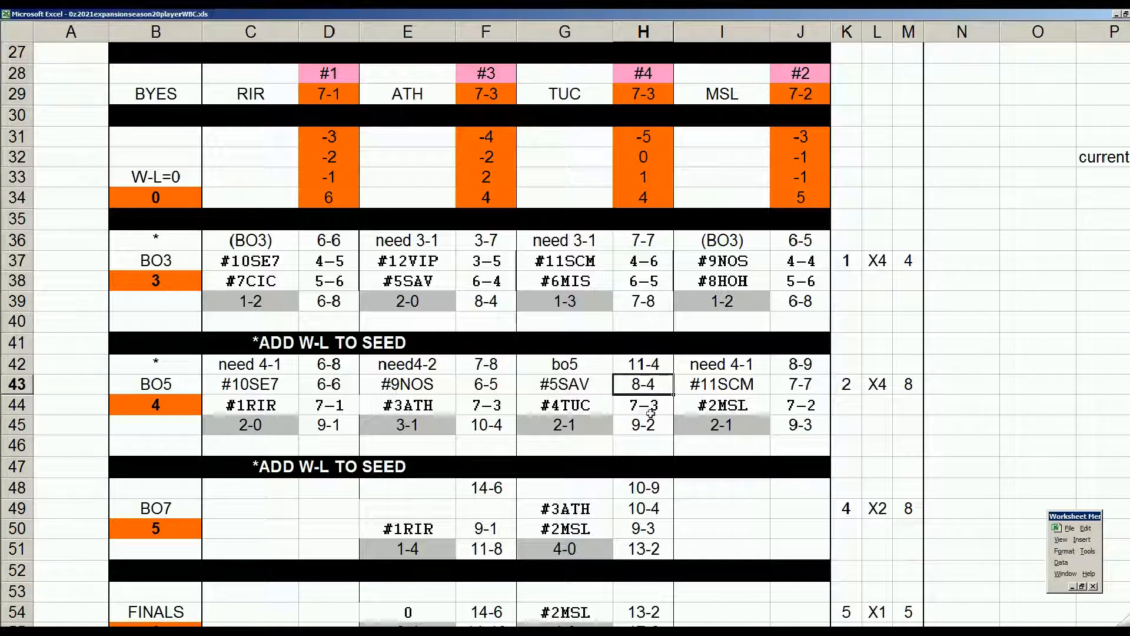
# Step: Set the SAV versus TUC series result in G45 to 3-0 and Tucson's record in H45 to 7-6
pyautogui.click(602, 425)
pyautogui.write("'3-0")
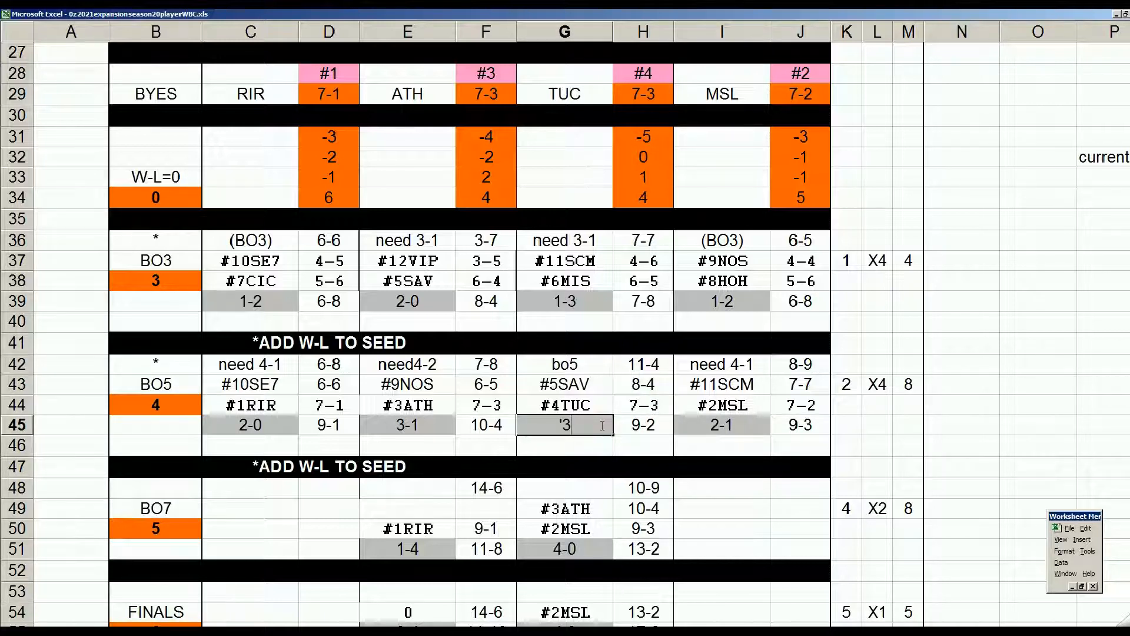
pyautogui.press('Return')
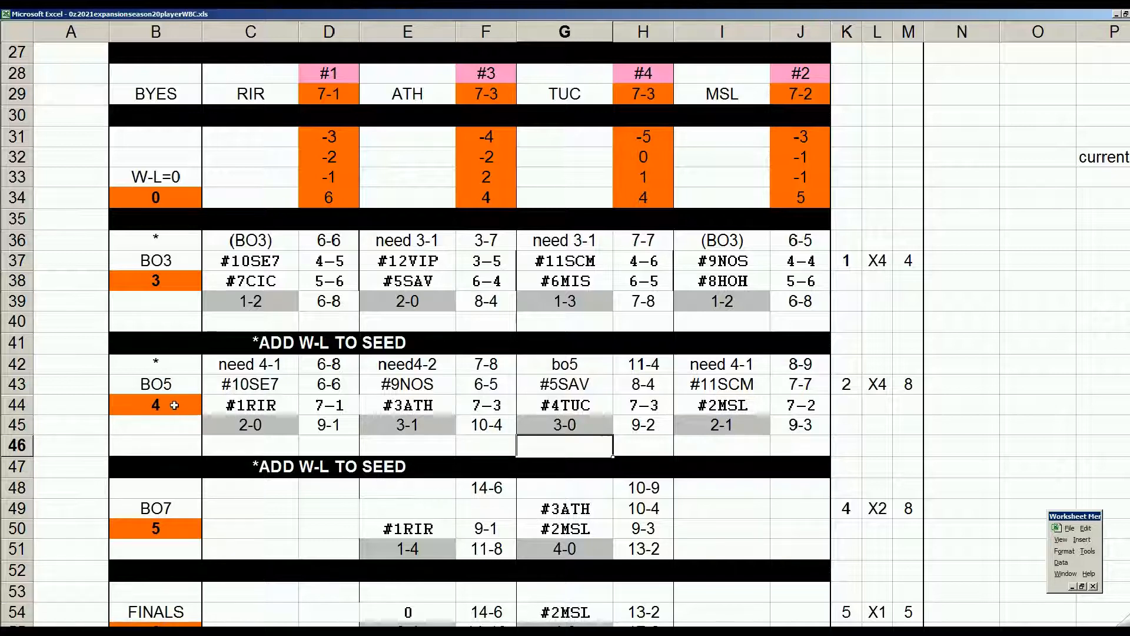
pyautogui.click(643, 425)
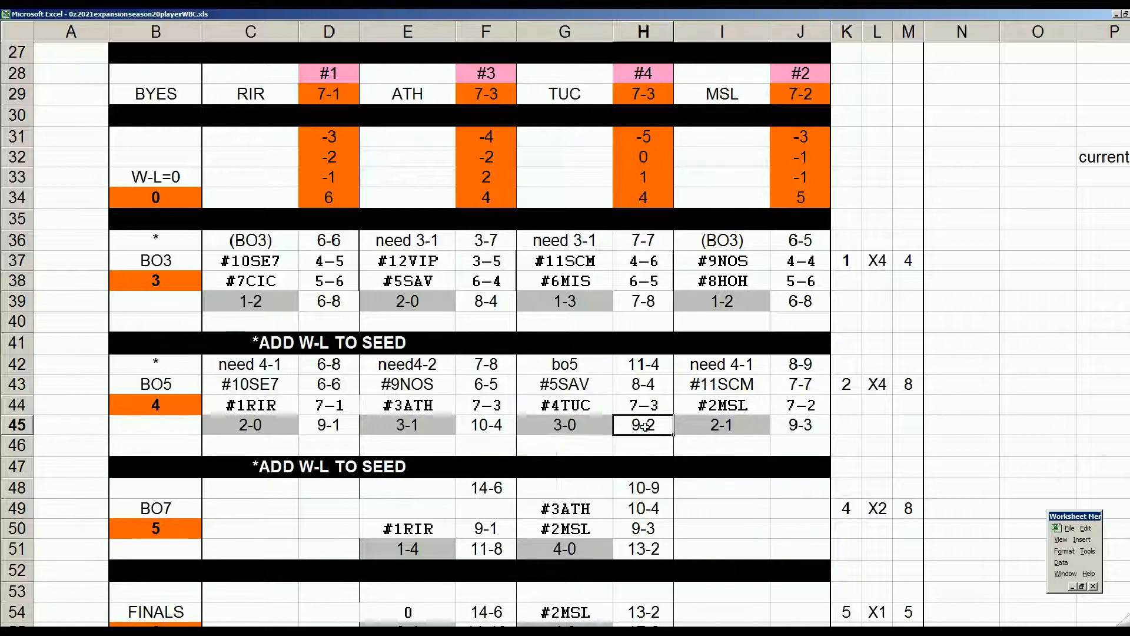
pyautogui.write("'7-6")
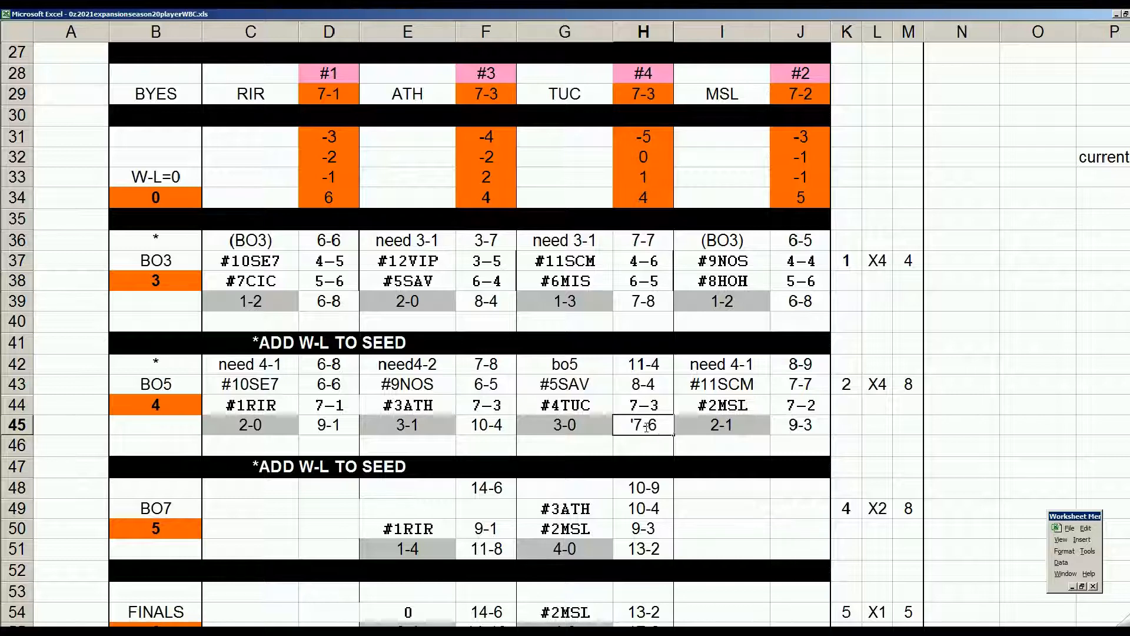
pyautogui.press('Return')
# Step: Mark TUC as eliminated with an x in column S of the current team list, and return to the bracket
pyautogui.click(757, 424)
pyautogui.press('Right')
pyautogui.press('Right')
pyautogui.press('Right')
pyautogui.press('Right')
pyautogui.press('Right')
pyautogui.press('Right')
pyautogui.press('Right')
pyautogui.press('Right')
pyautogui.press('Right')
pyautogui.press('Right')
pyautogui.press('Right')
pyautogui.press('Right')
pyautogui.press('Right')
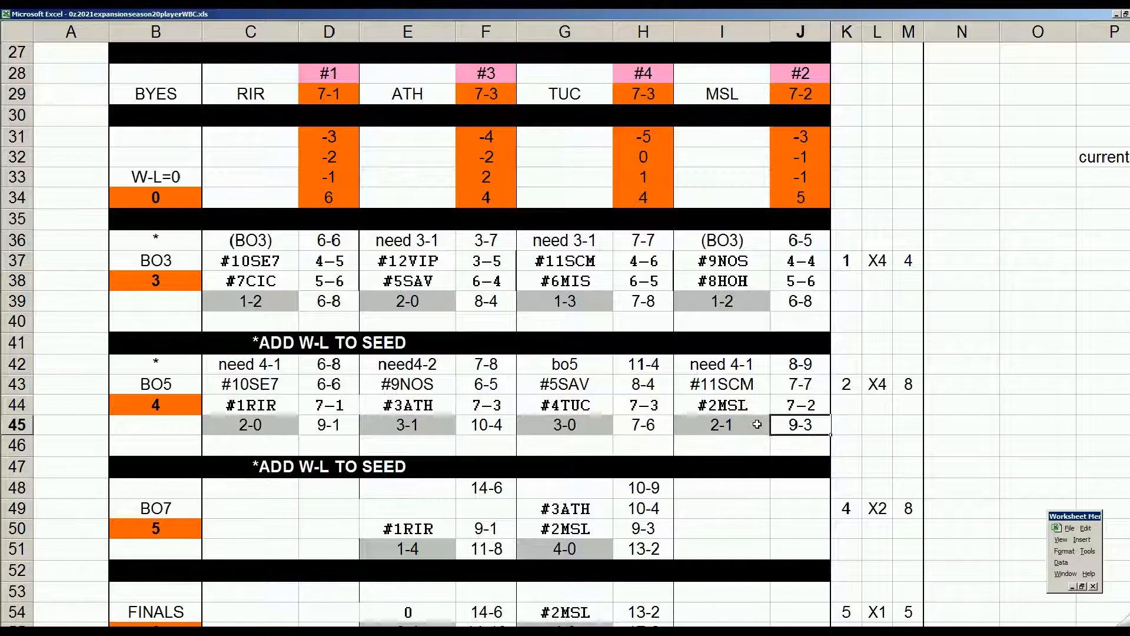
pyautogui.press('Left')
pyautogui.press('Left')
pyautogui.press('Left')
pyautogui.press('Up')
pyautogui.press('Up')
pyautogui.press('Up')
pyautogui.press('Up')
pyautogui.press('Up')
pyautogui.press('Up')
pyautogui.press('Up')
pyautogui.press('Up')
pyautogui.press('Up')
pyautogui.press('Up')
pyautogui.press('Up')
pyautogui.press('Down')
pyautogui.write('x')
pyautogui.press('Return')
pyautogui.press('Left')
pyautogui.press('Up')
pyautogui.press('Down')
pyautogui.press('Down')
pyautogui.press('Down')
pyautogui.press('Down')
pyautogui.press('Down')
pyautogui.press('Down')
pyautogui.press('Down')
pyautogui.press('Down')
pyautogui.press('Up')
pyautogui.press('Up')
pyautogui.press('Up')
pyautogui.press('Up')
pyautogui.press('Up')
pyautogui.press('Up')
pyautogui.press('Up')
pyautogui.press('Up')
pyautogui.press('Up')
pyautogui.press('Left')
pyautogui.press('Left')
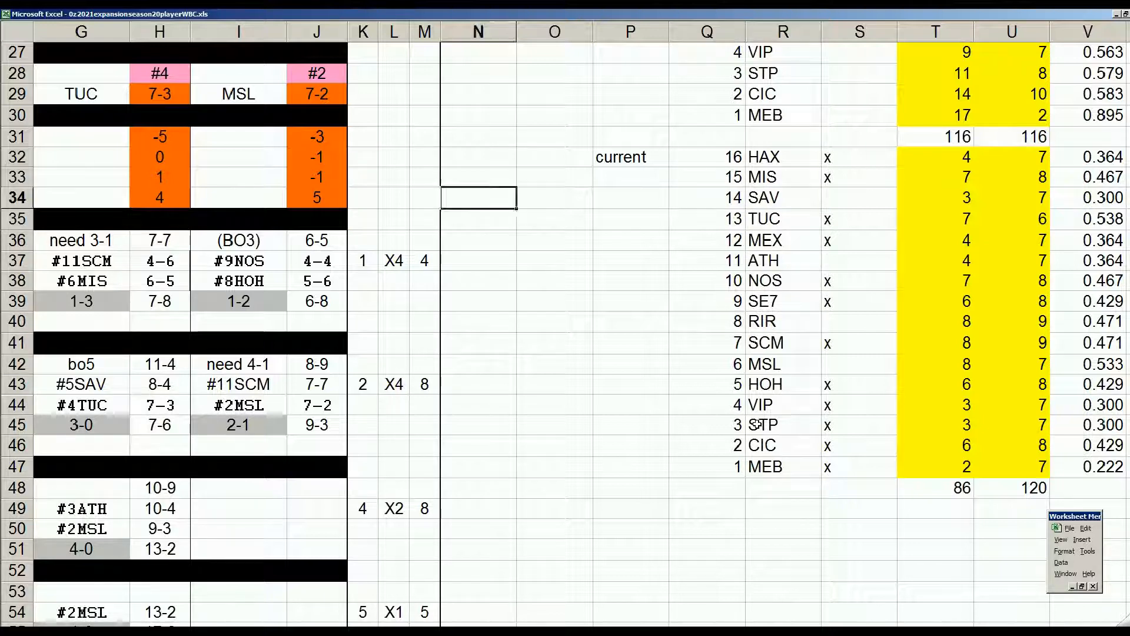
pyautogui.press('Home')
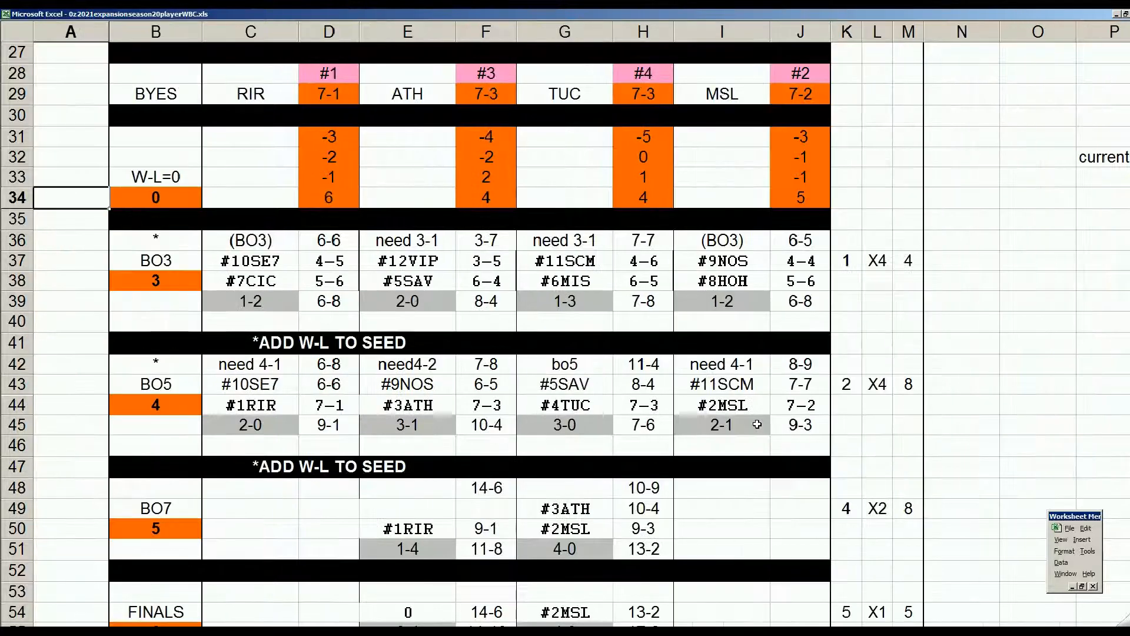
# Step: Fill the empty BO7 slot by linking E49 to the #5SAV entry in G43 and F49 to the record in H42
pyautogui.click(446, 513)
pyautogui.write('+')
pyautogui.click(562, 384)
pyautogui.press('Return')
pyautogui.press('Up')
pyautogui.press('Right')
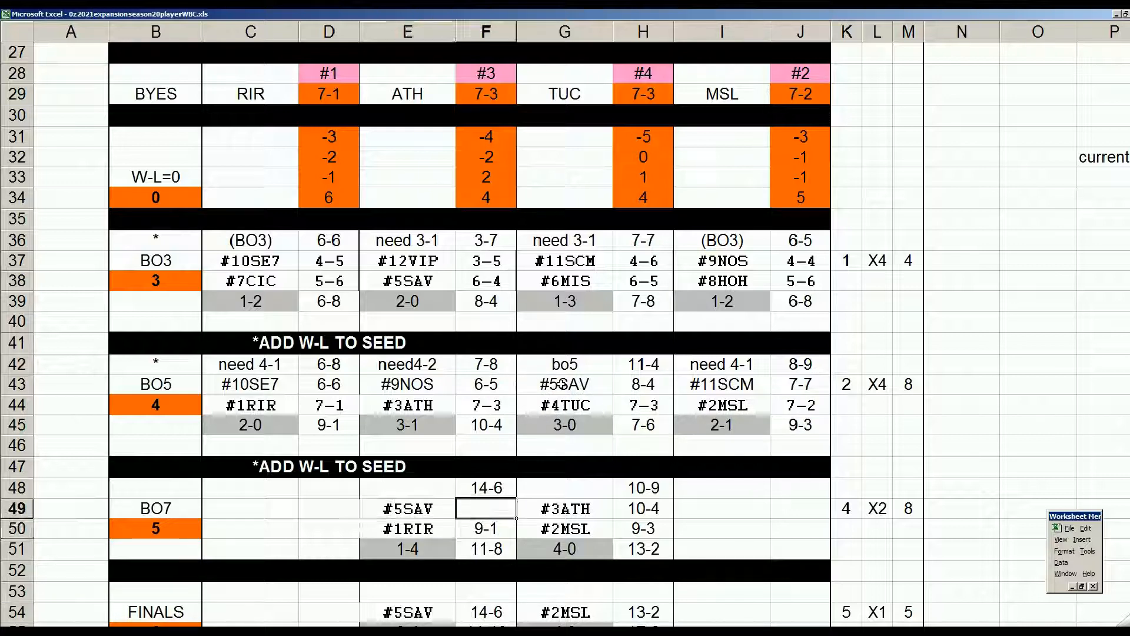
pyautogui.write('+')
pyautogui.click(651, 364)
pyautogui.press('Return')
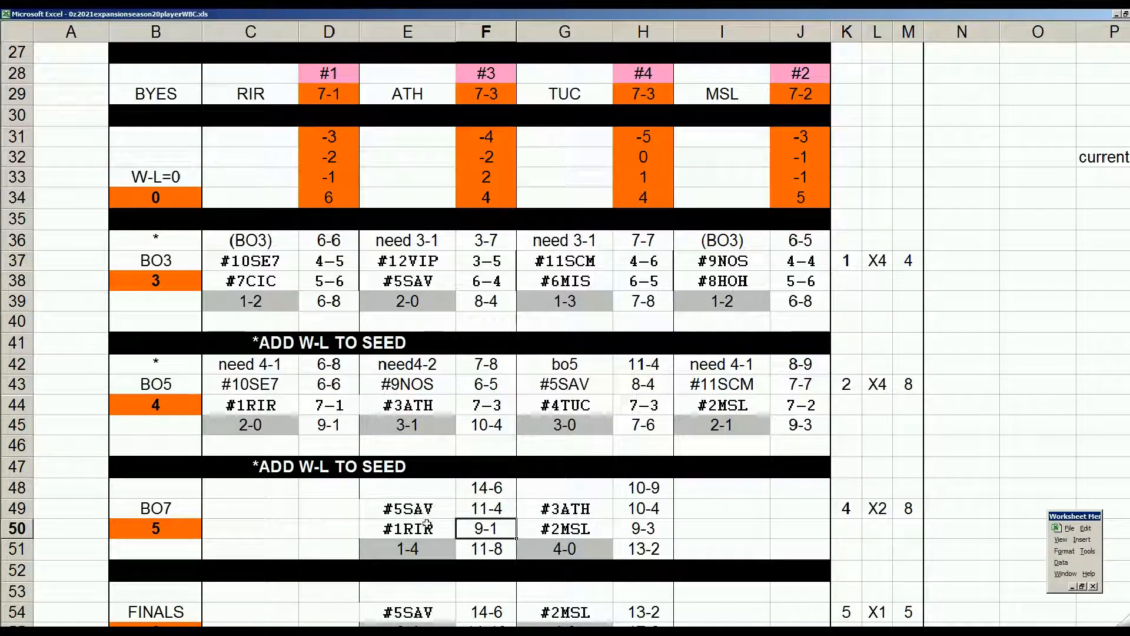
pyautogui.click(646, 511)
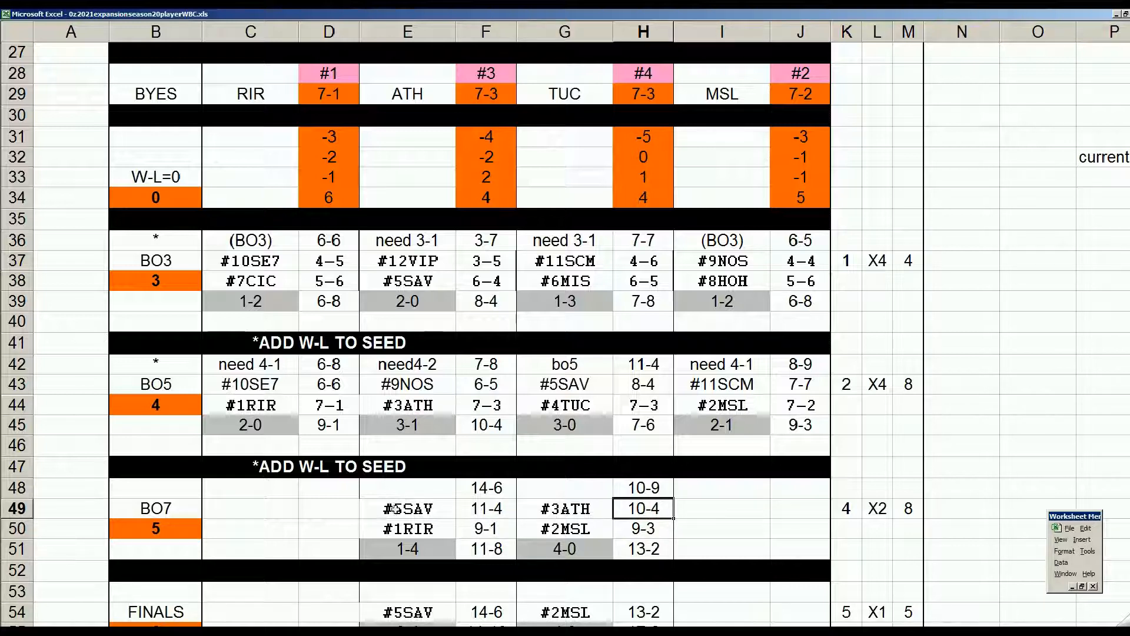
pyautogui.moveTo(385, 494); pyautogui.dragTo(625, 546)
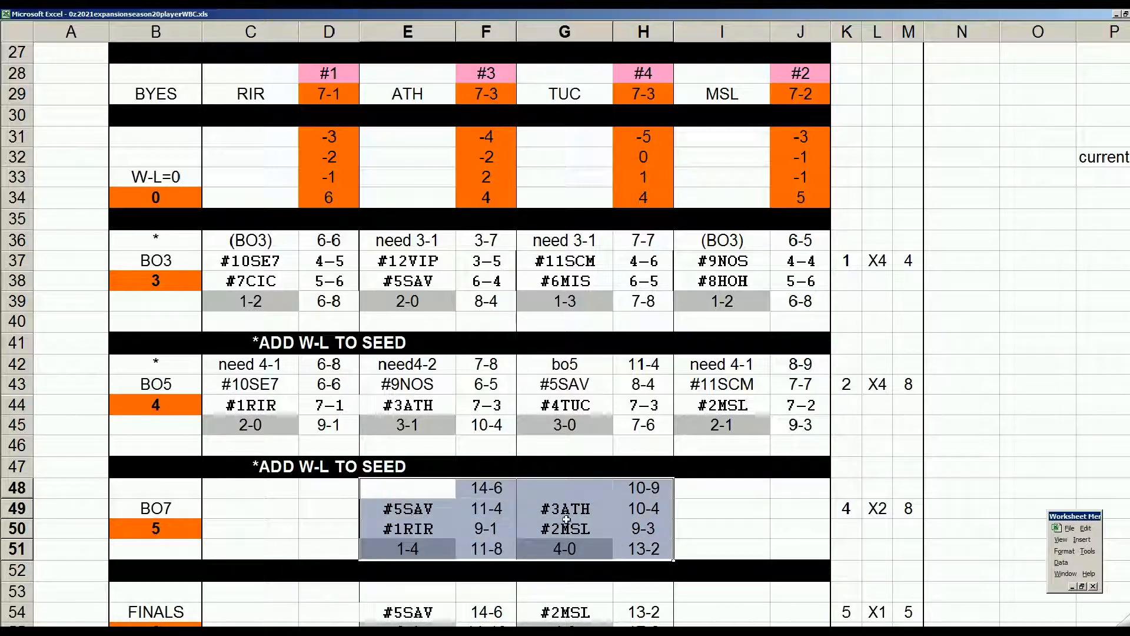
pyautogui.click(436, 528)
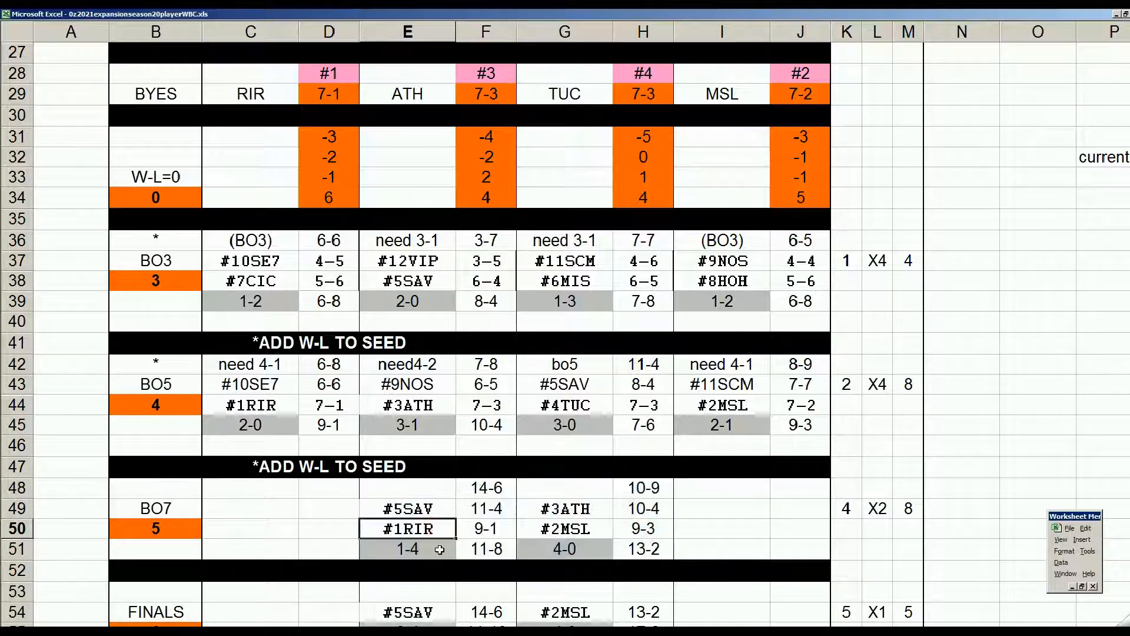